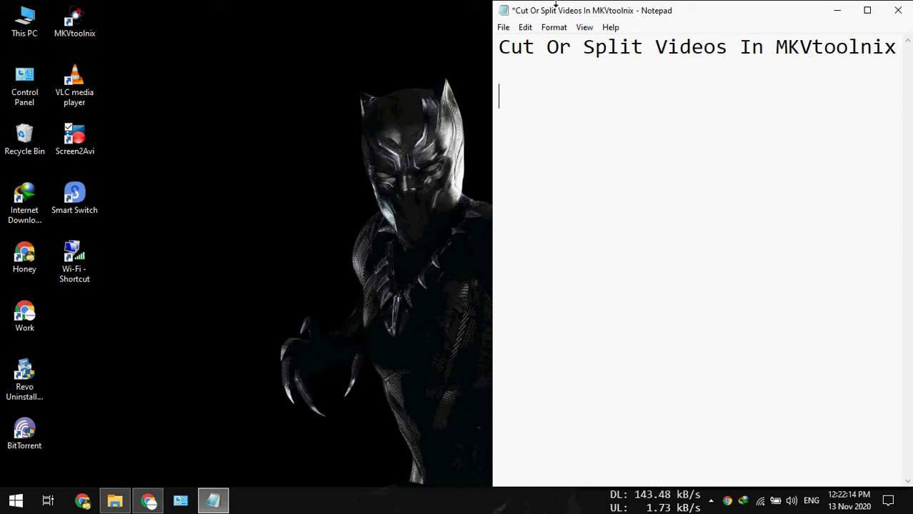
Launch MKVToolNix and add the Through.the.Wormhole MKV file from the Videos folder as a source file
double_click(83, 32)
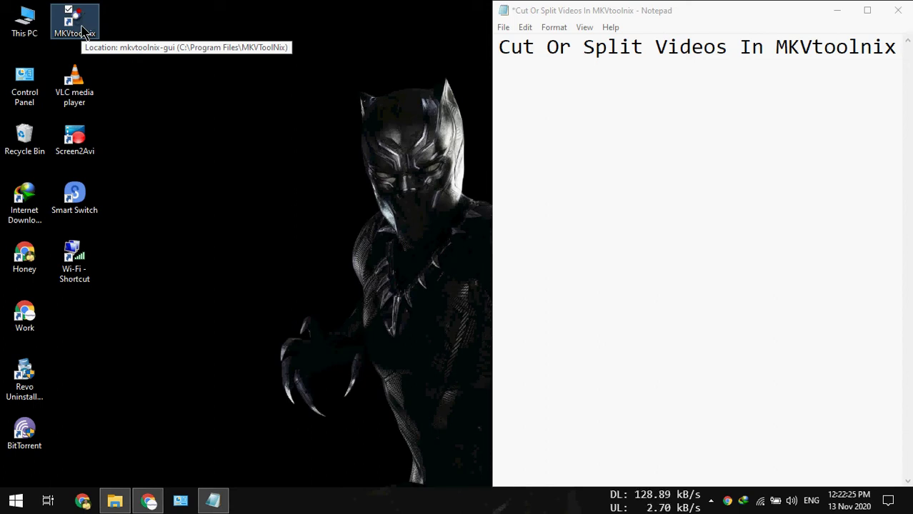
double_click(75, 25)
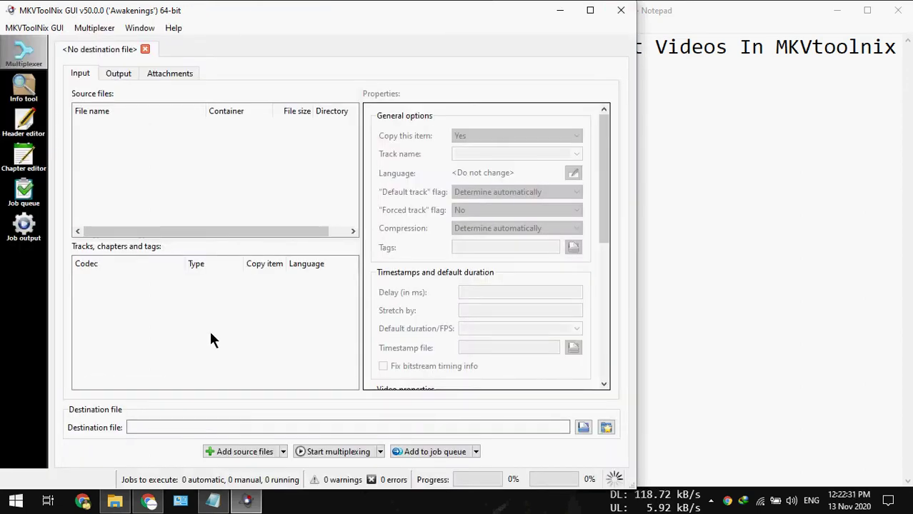
left_click(118, 502)
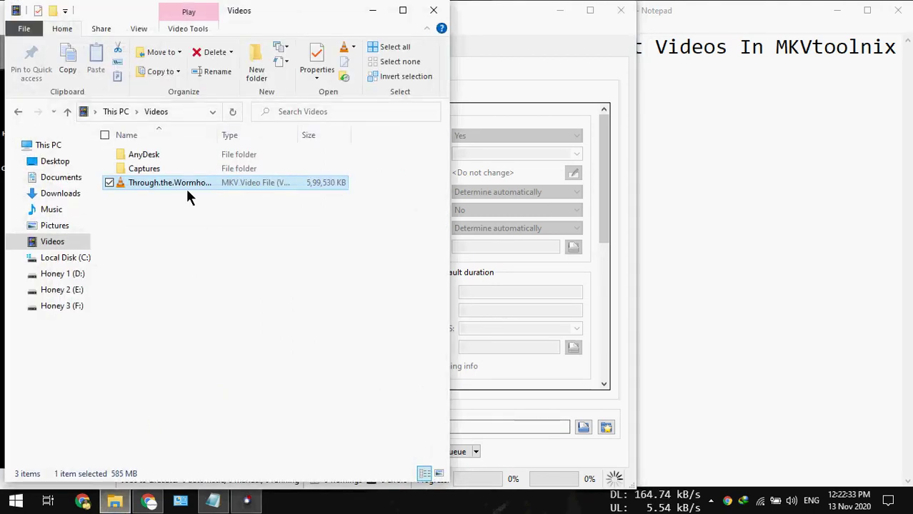
left_click_drag(243, 23, 513, 134)
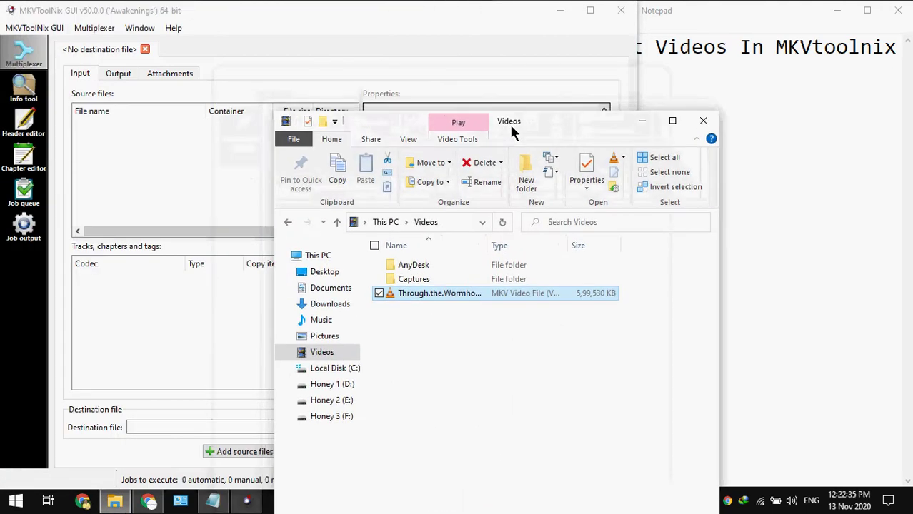
left_click_drag(418, 299, 179, 224)
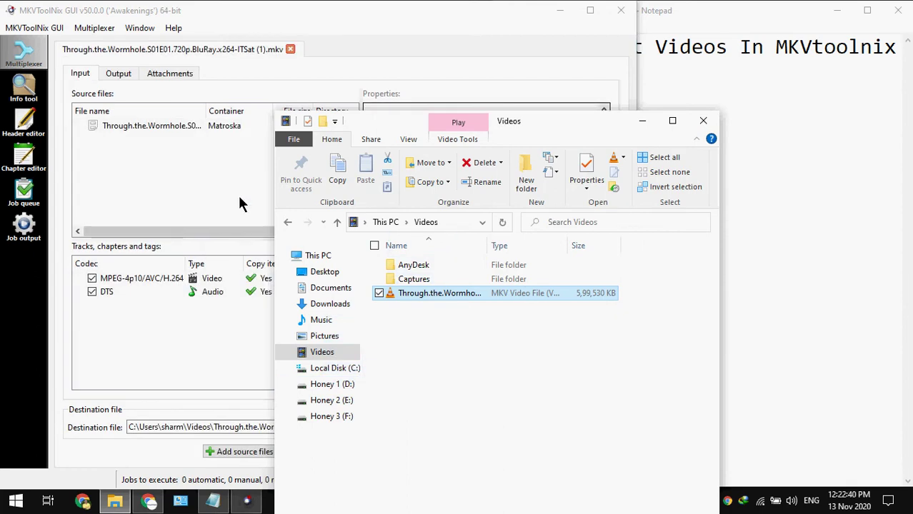
left_click(643, 123)
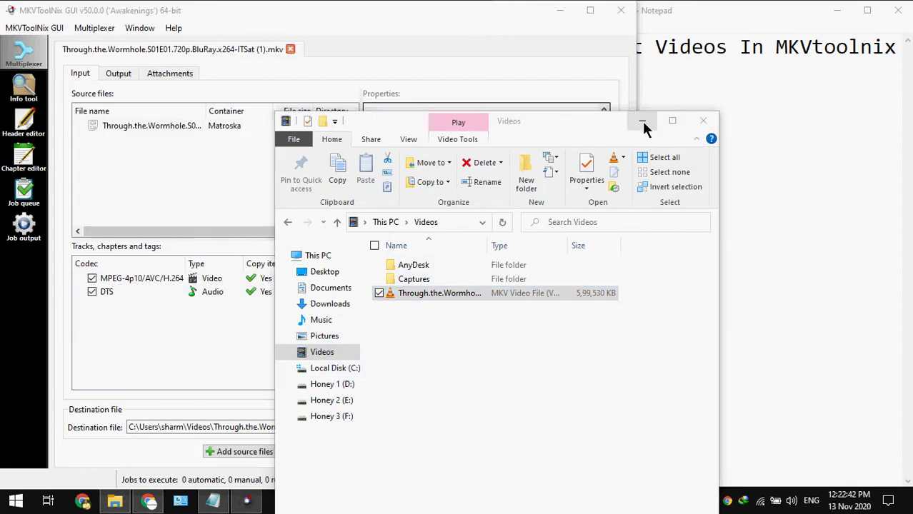
left_click(645, 125)
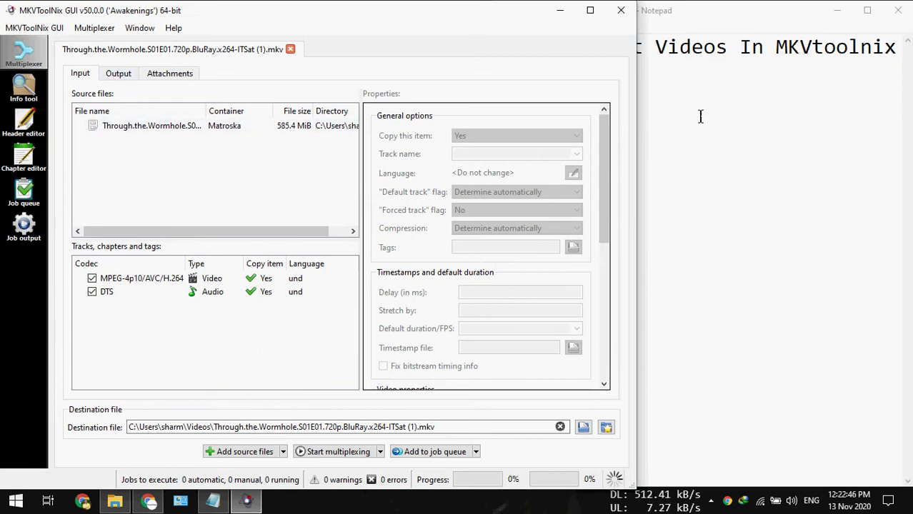
In Notepad, add the line "In mkvtoolnic go to output tab", and show the Output settings in MKVToolNix
left_click(700, 117)
type("I")
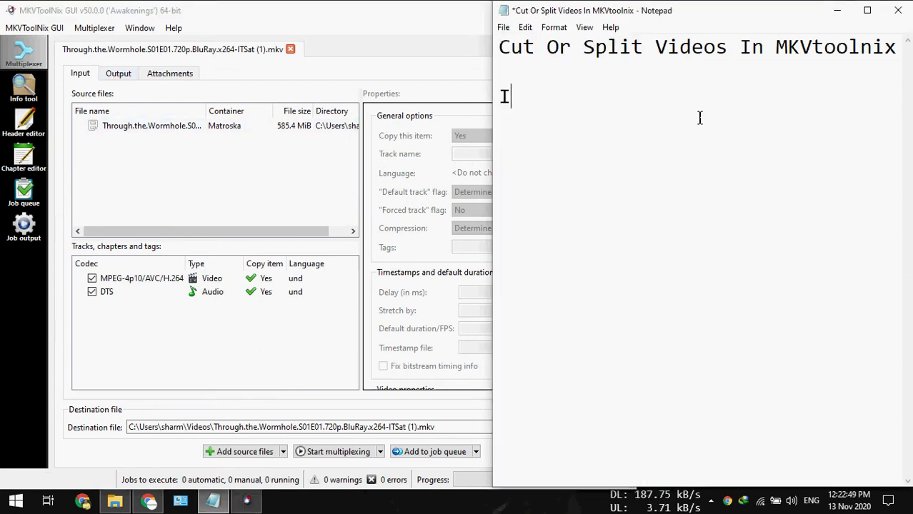
type("n mkv")
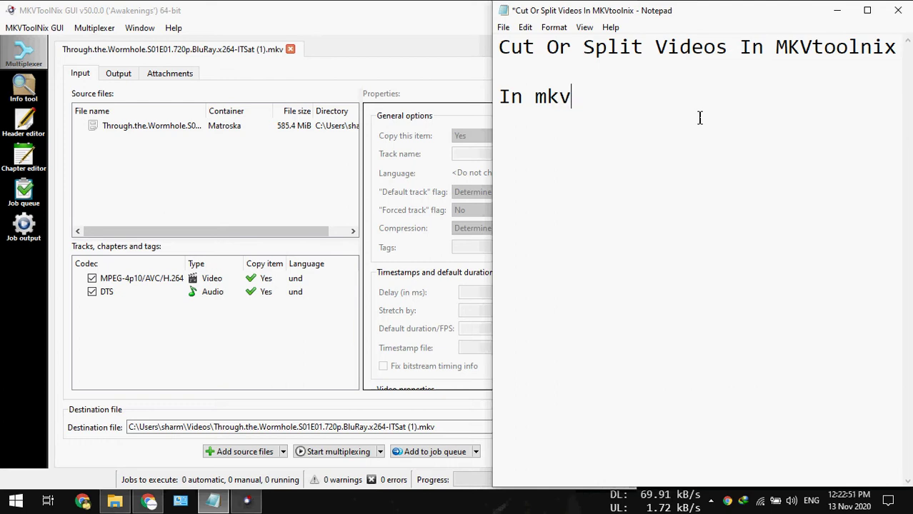
type("ytoolnic go")
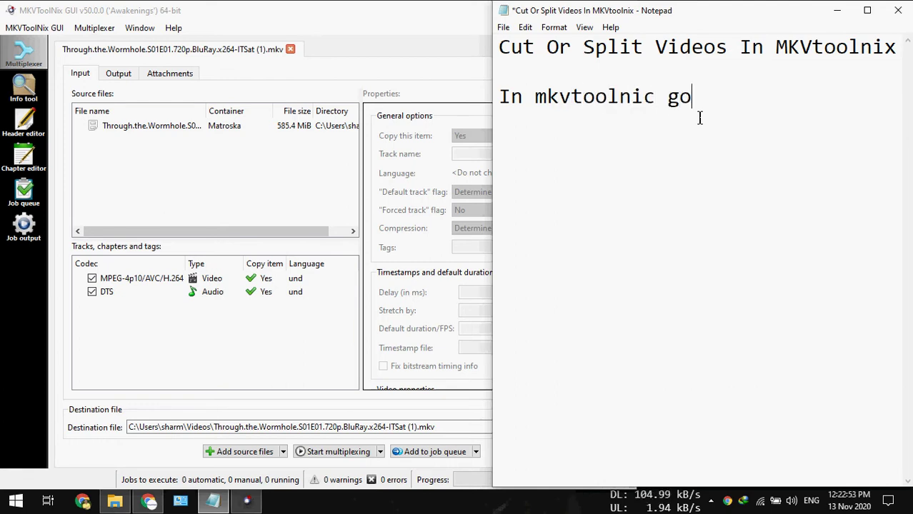
type(" to output tab")
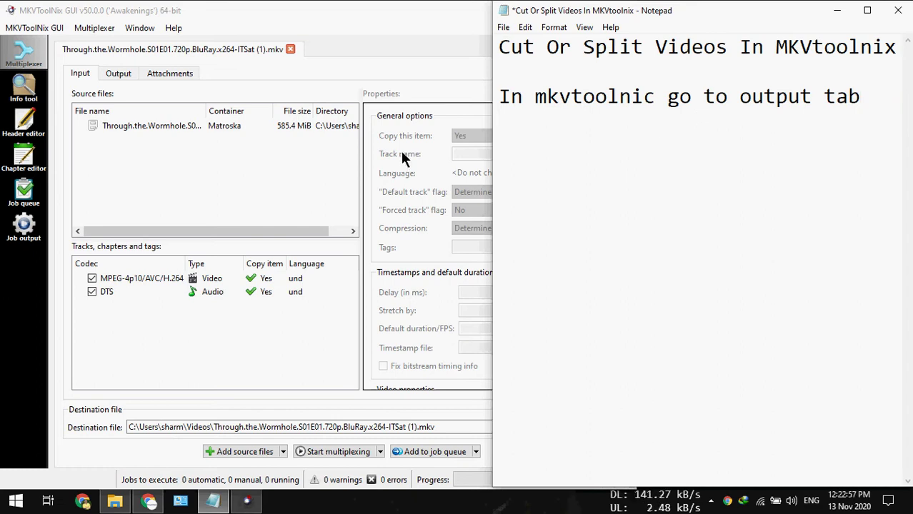
left_click(109, 73)
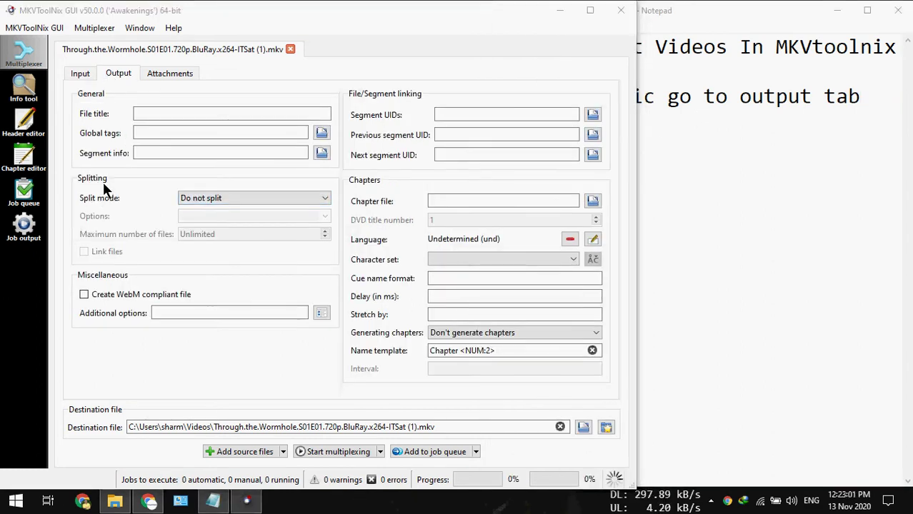
Switch to Notepad and add the lines "Under splitting" and "you can see the option of split mode"
left_click(687, 149)
type("Unde")
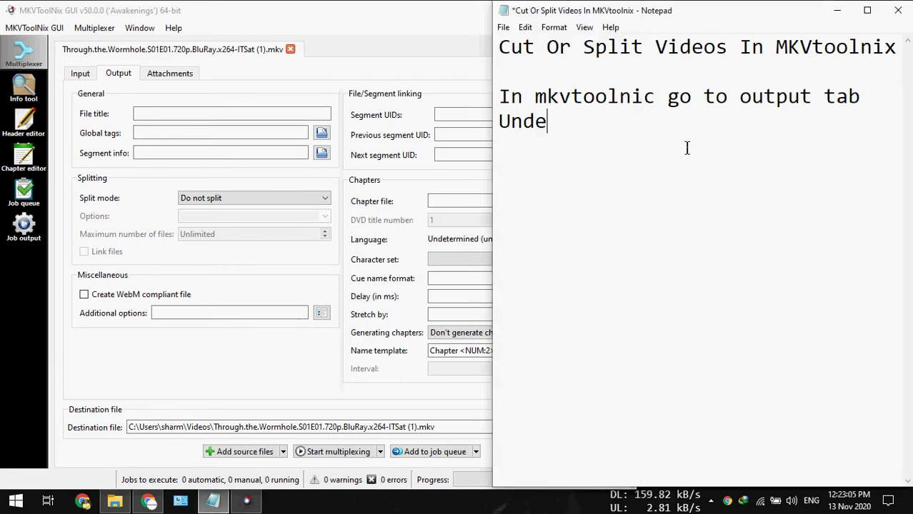
type("r splitting")
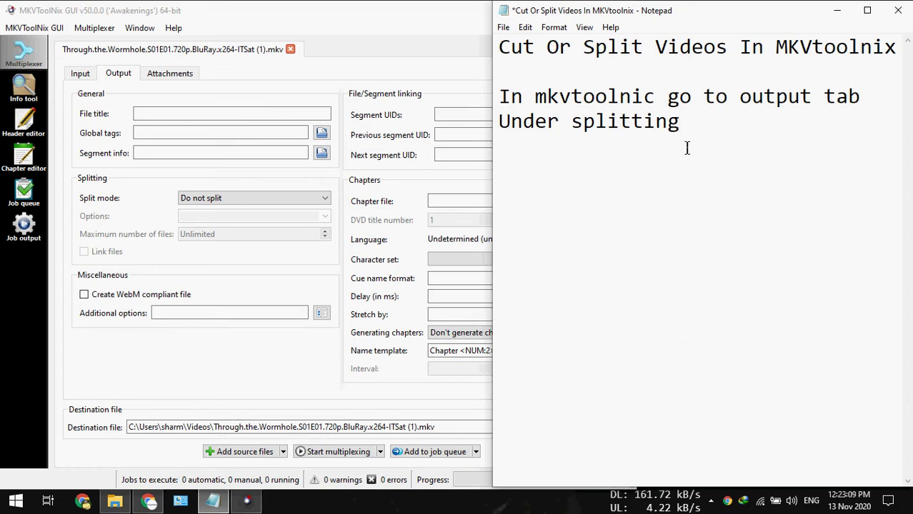
type("youu")
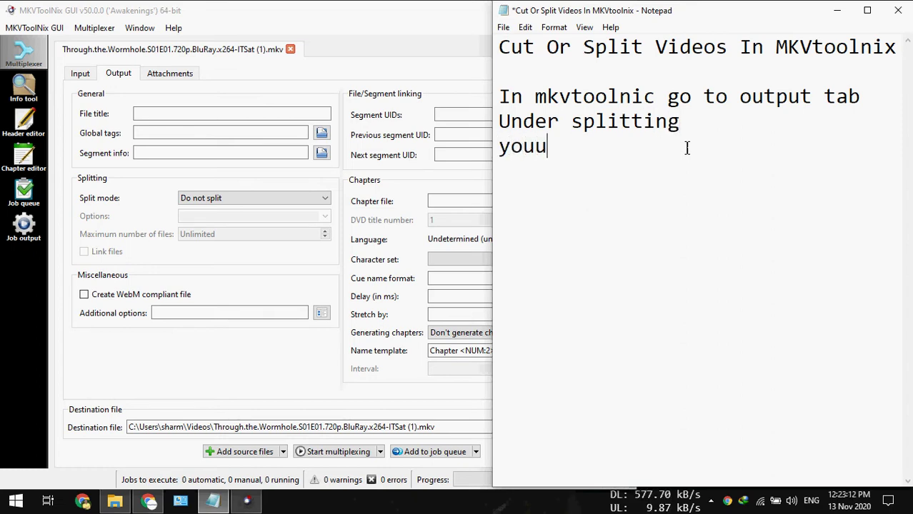
key("BackSpace")
type("can see th")
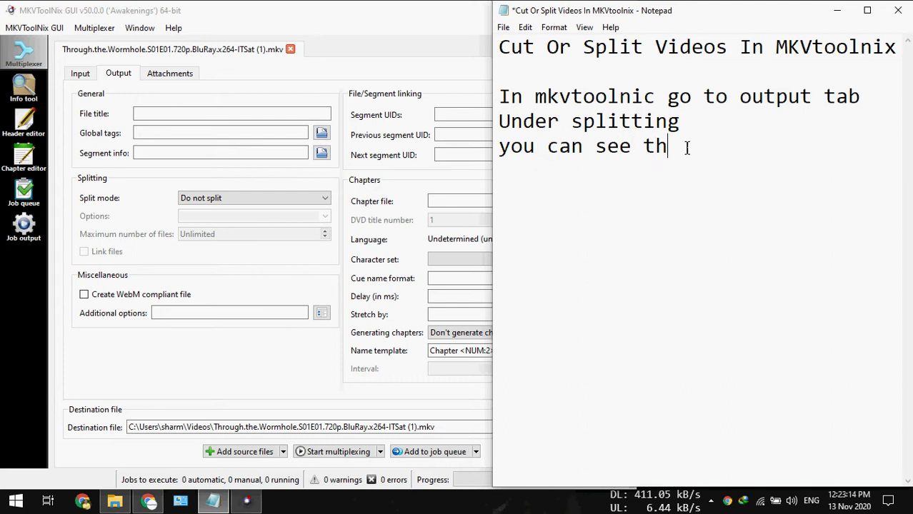
type("e option of ")
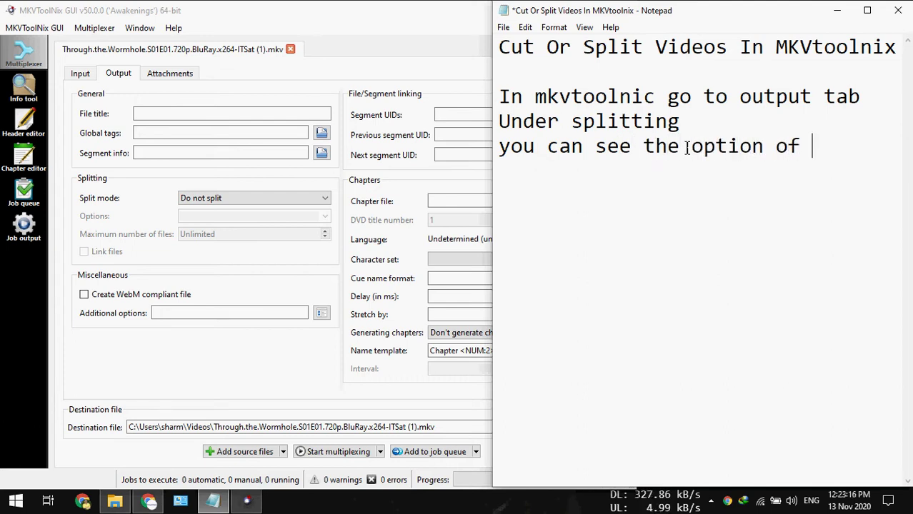
type("split mode")
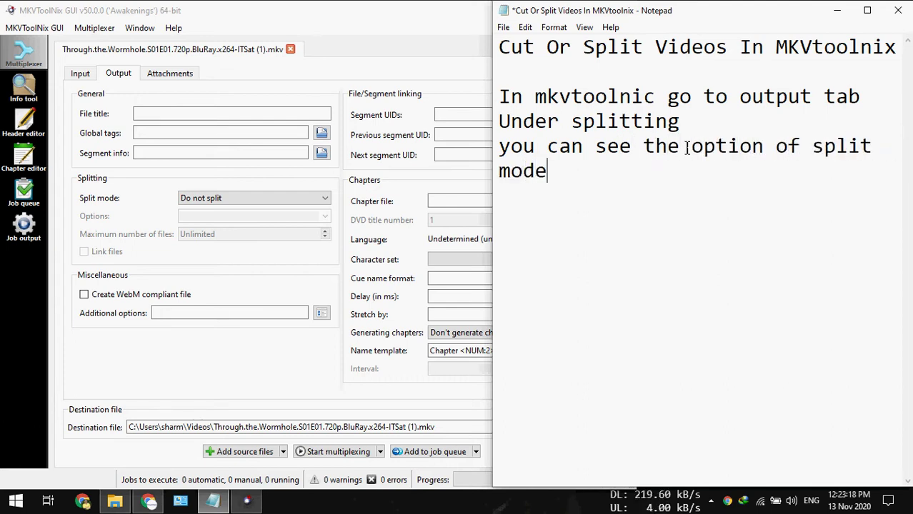
Add the note line "there you will get various options regarding on what basis you want to cut or split the video."
type("ther")
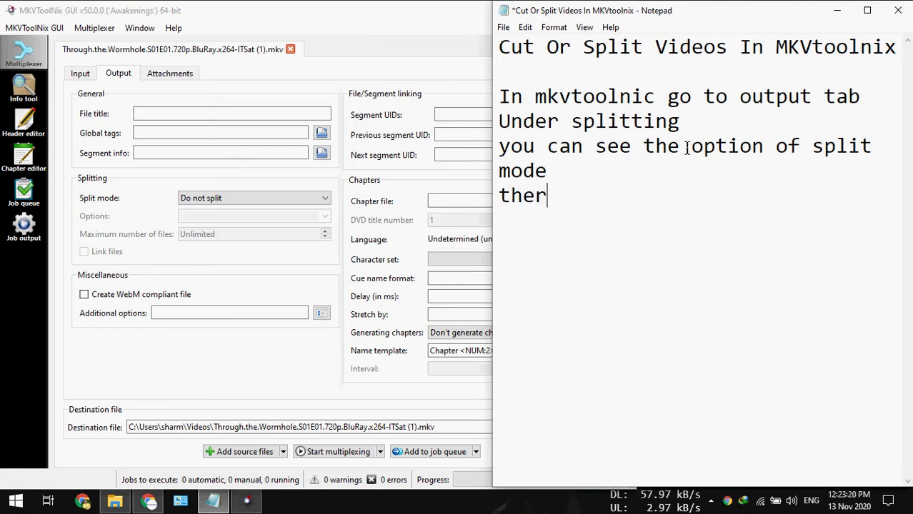
type("e you will ")
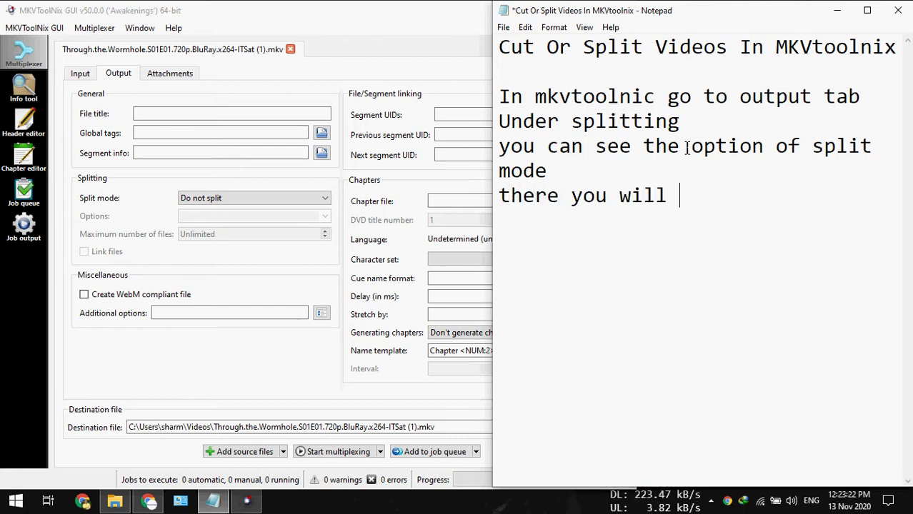
type("get vra")
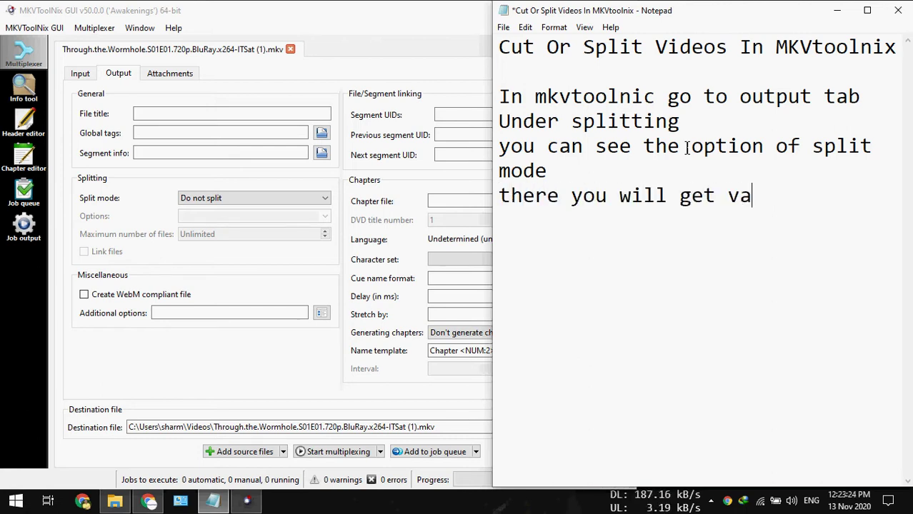
type("rious options")
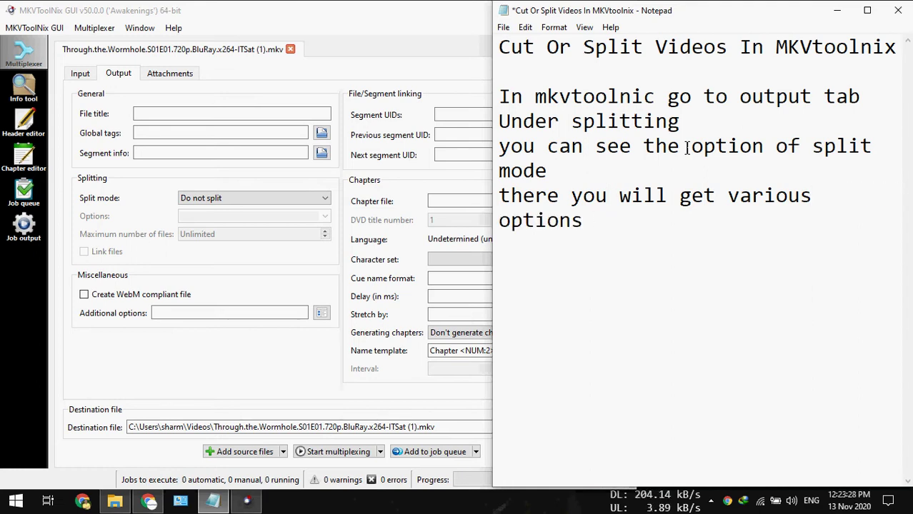
type(" hregarding h")
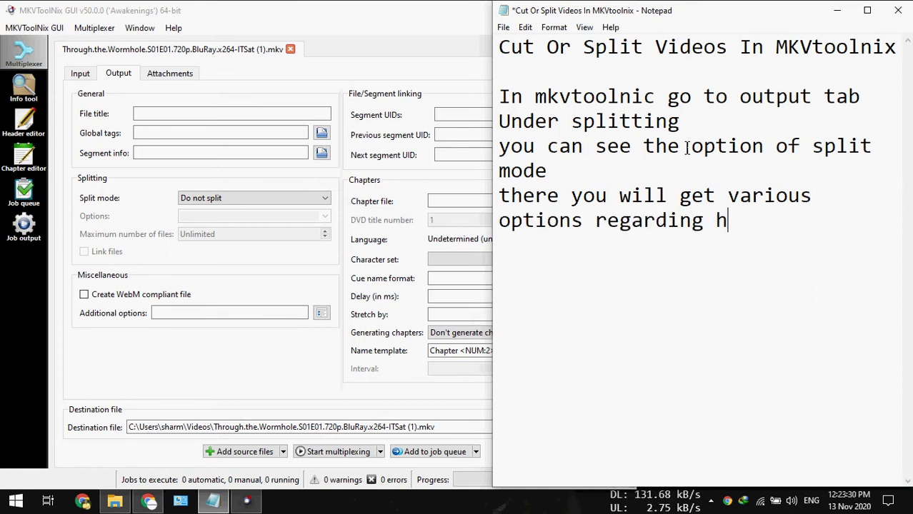
key("BackSpace")
type("on w")
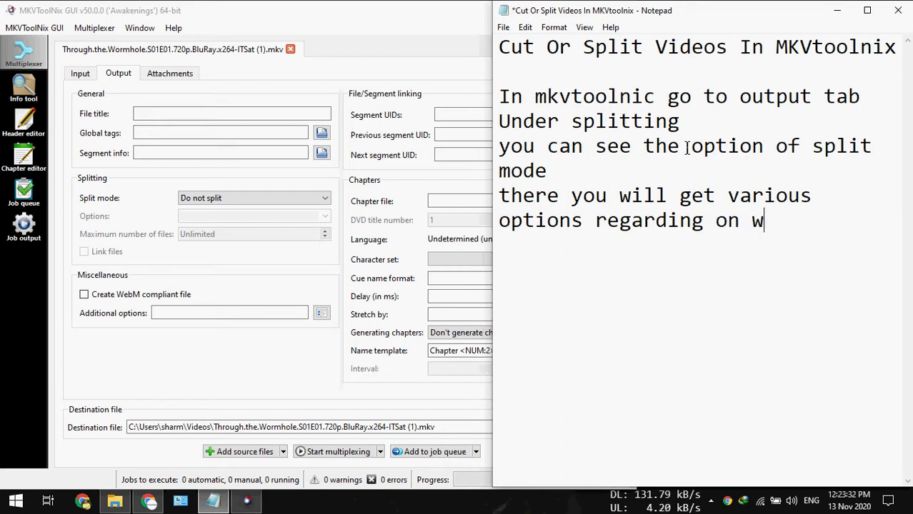
type("hat basis")
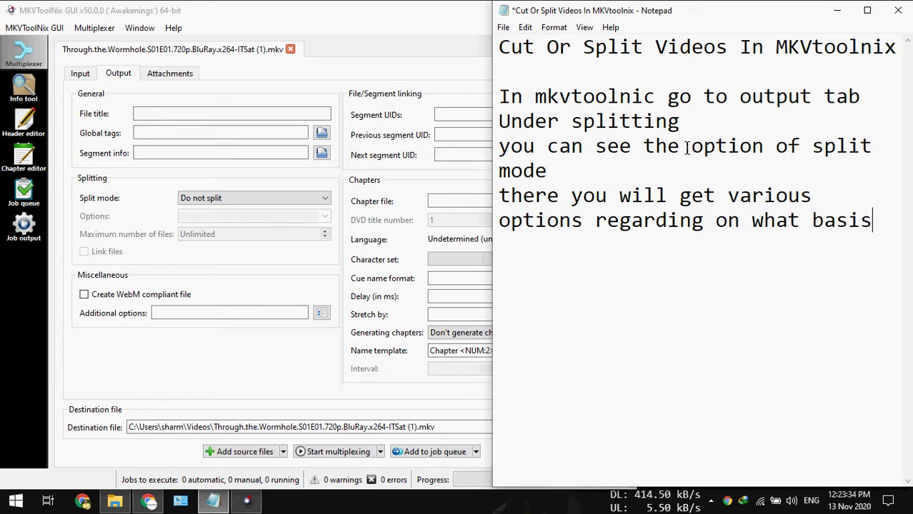
type(" you want to")
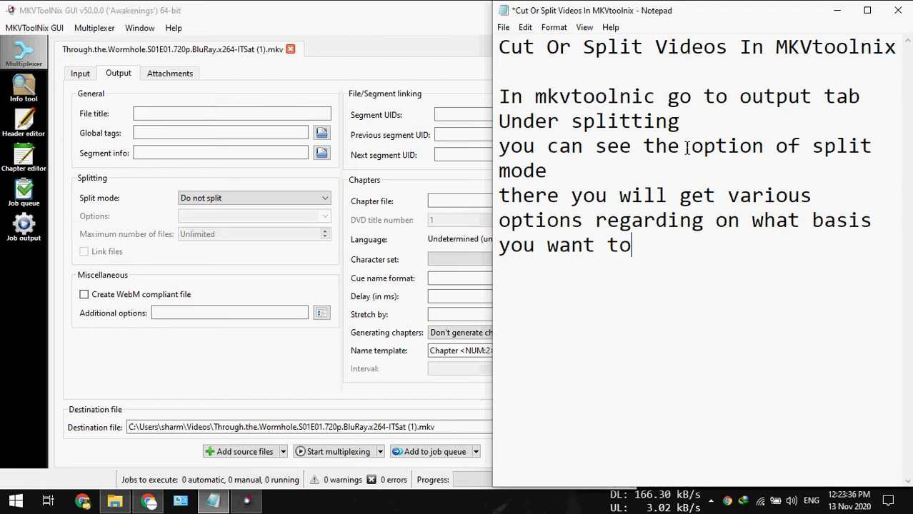
type(" cut or s")
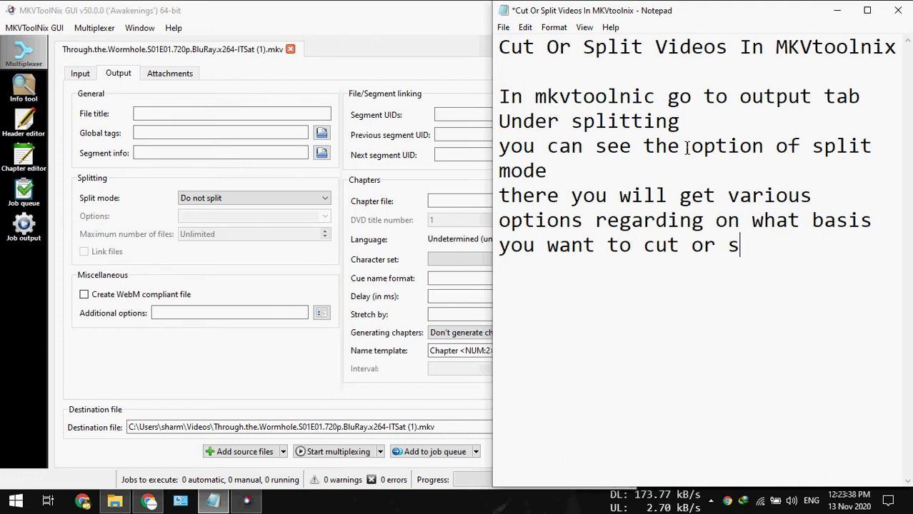
type("lit th")
key("BackSpace")
key("BackSpace")
key("BackSpace")
key("BackSpace")
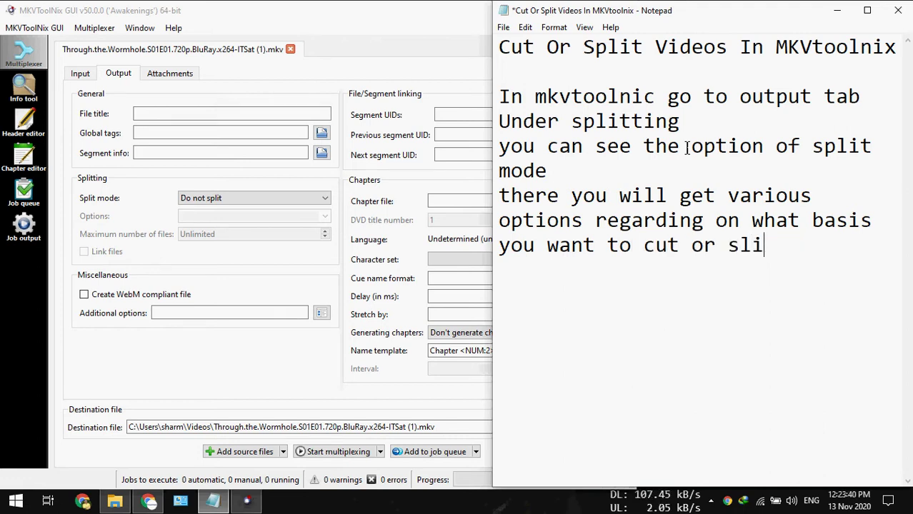
key("BackSpace")
key("BackSpace")
type("plit the ")
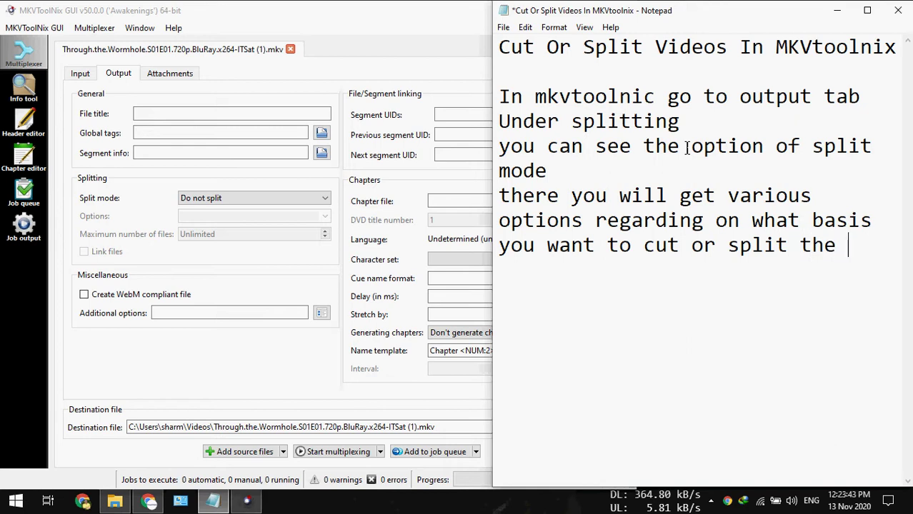
type("video")
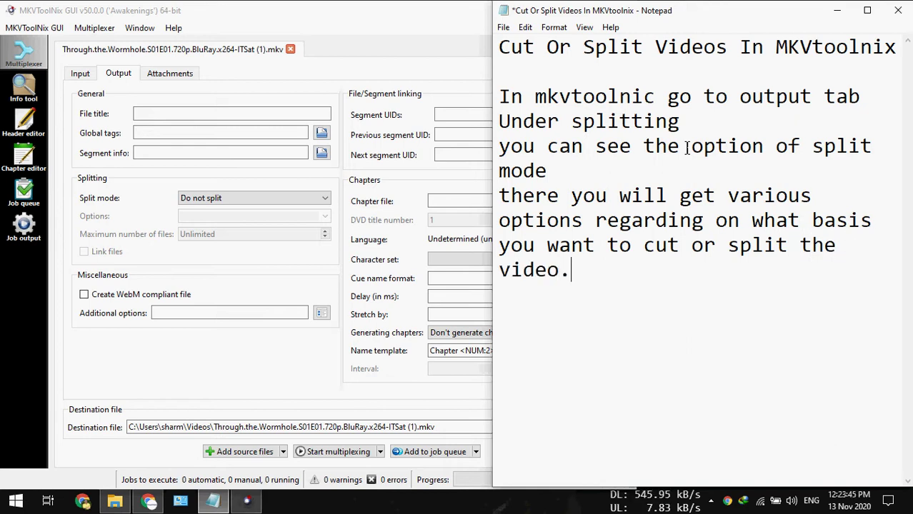
type(".")
key("Return")
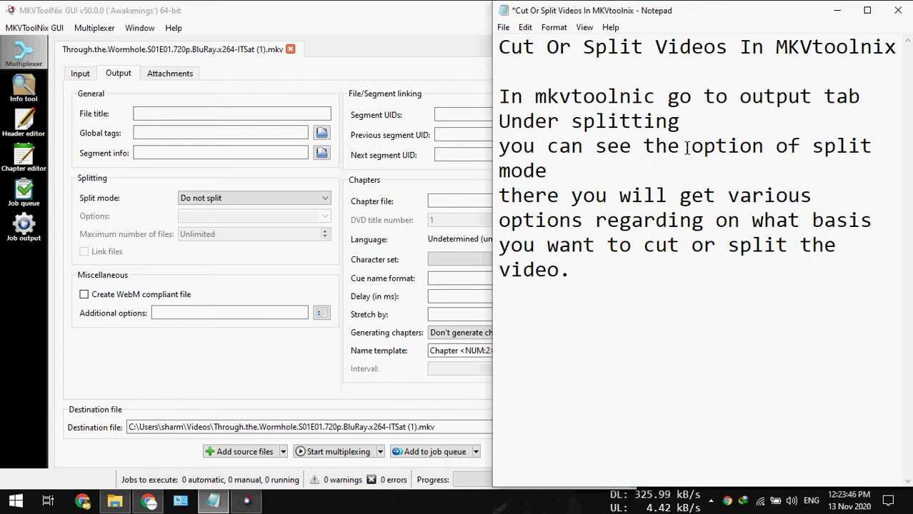
Switch to MKVToolNix and set the split mode to After output size
left_click(311, 194)
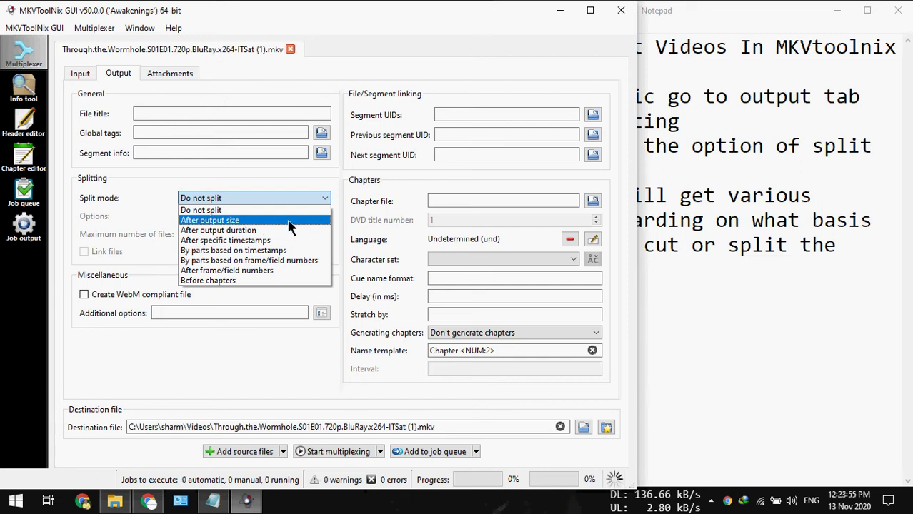
left_click(289, 224)
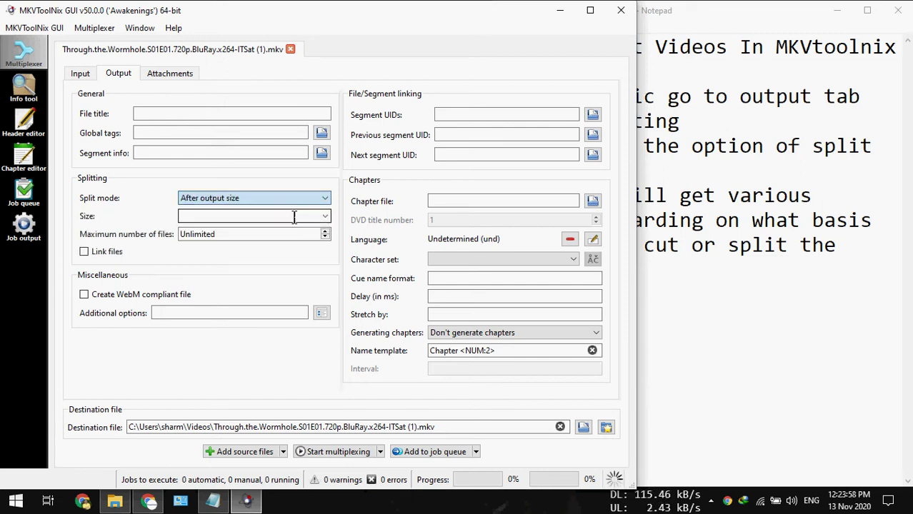
Switch to Notepad and add the line "select output size if you want to cut on the basis of size of a video."
left_click(678, 294)
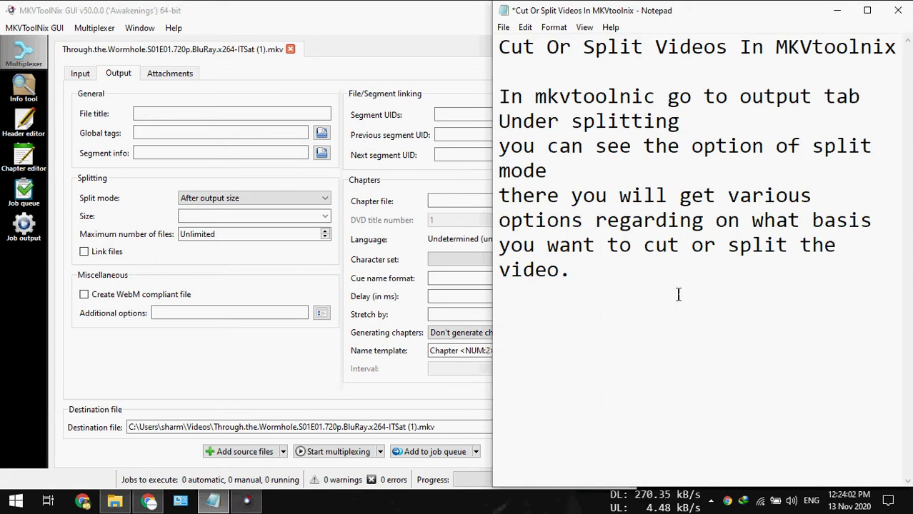
type("select ou")
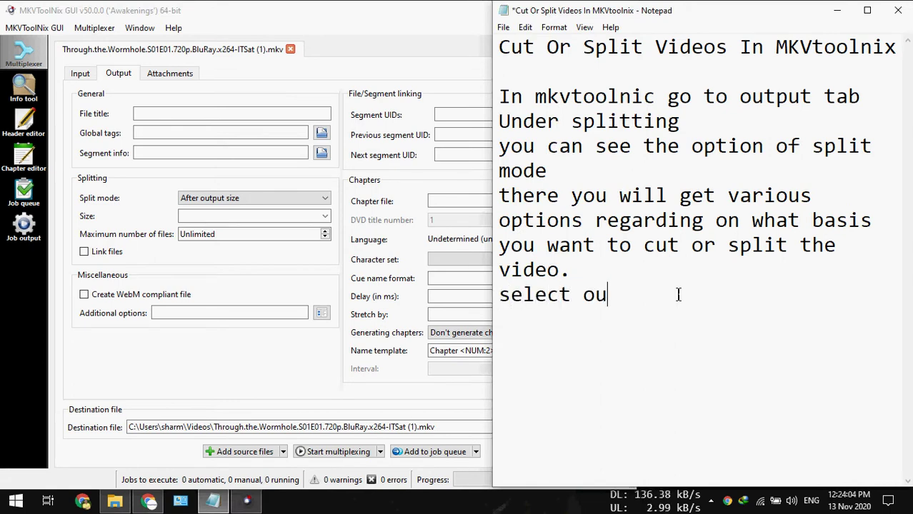
type("tput size ")
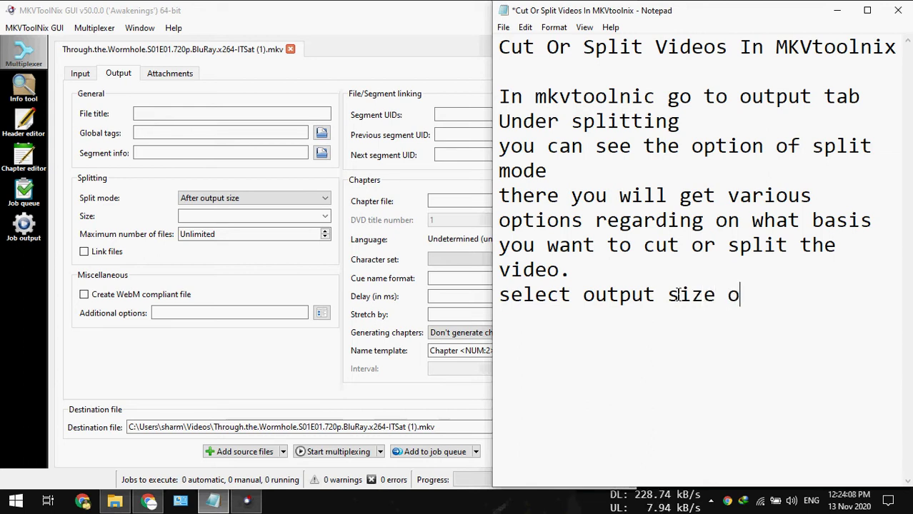
type("if you w")
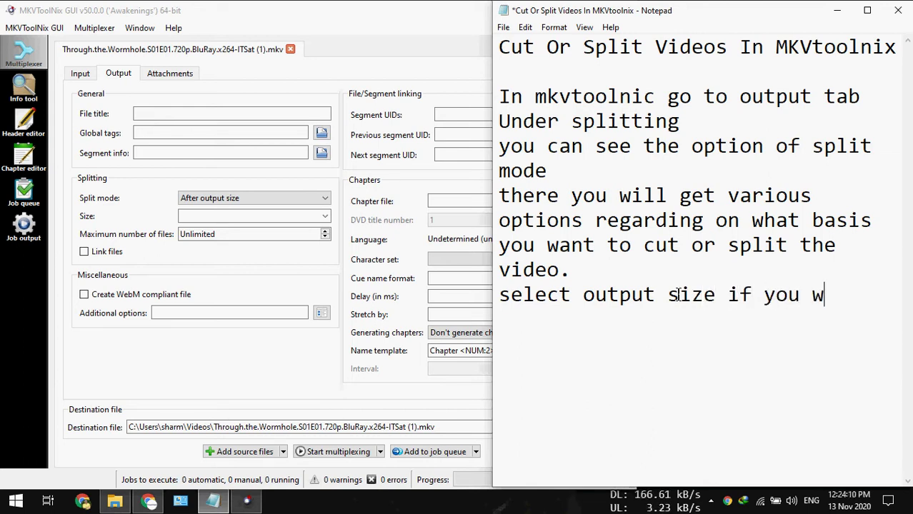
type("ant to cut on")
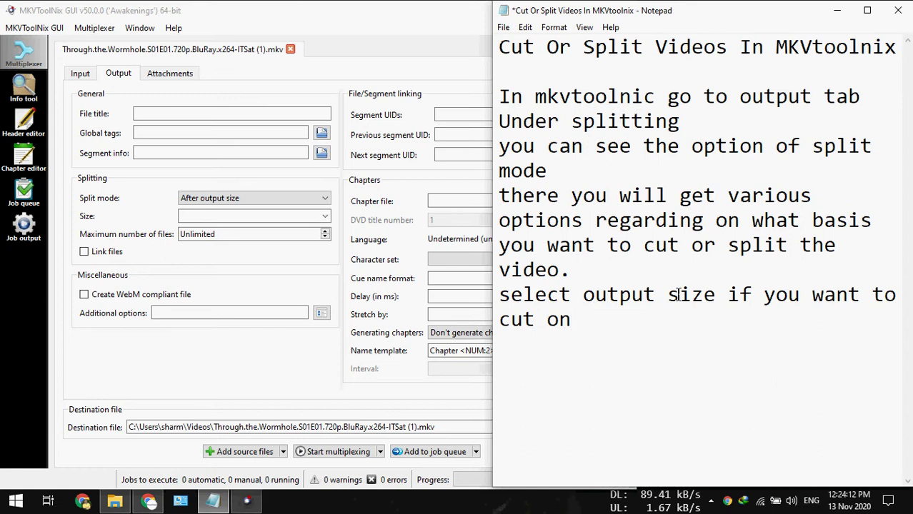
type(" the basis o")
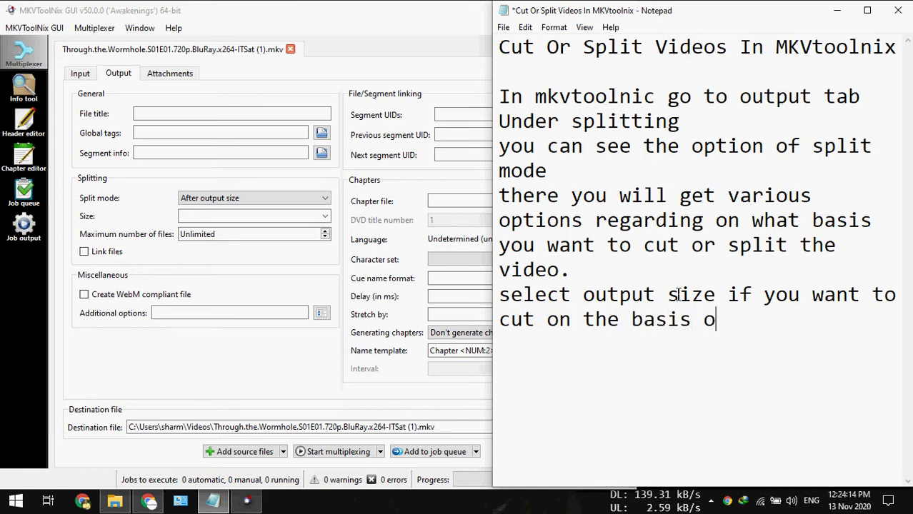
type("f si")
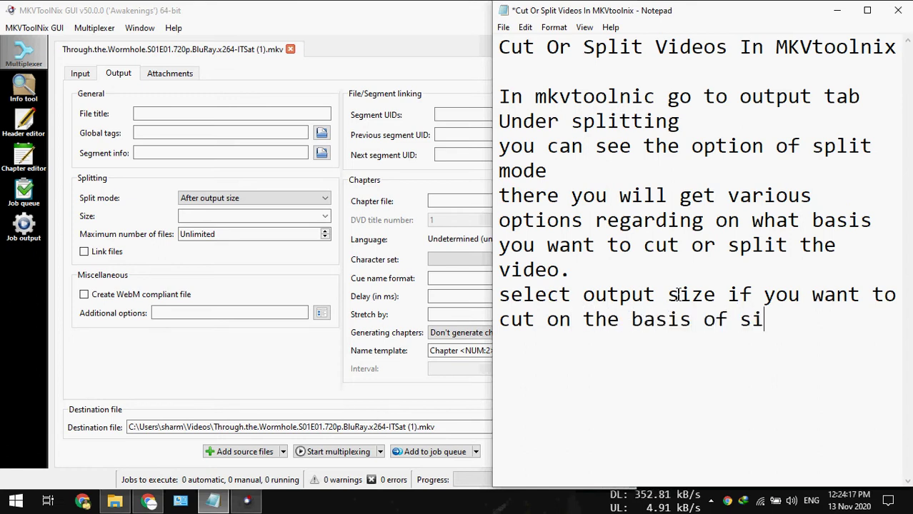
type("ze of a video.")
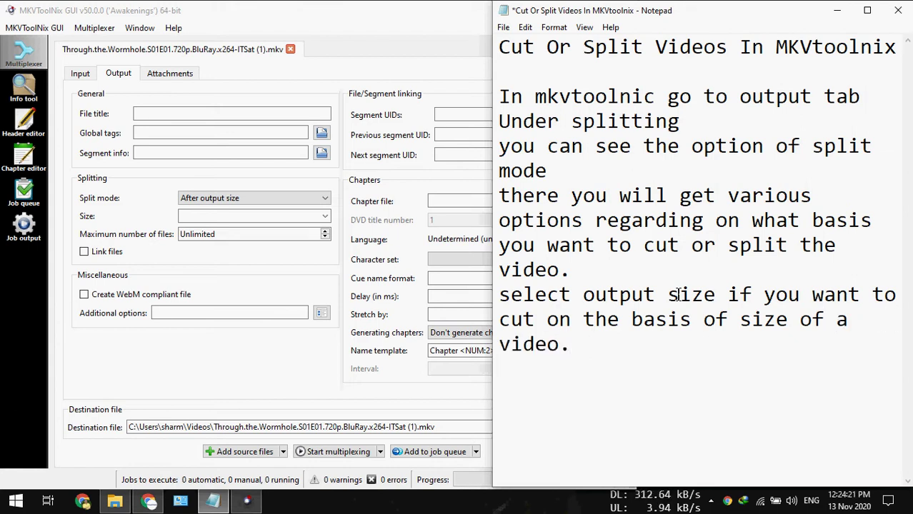
Switch to MKVToolNix and set the split size to 1000M
left_click(305, 217)
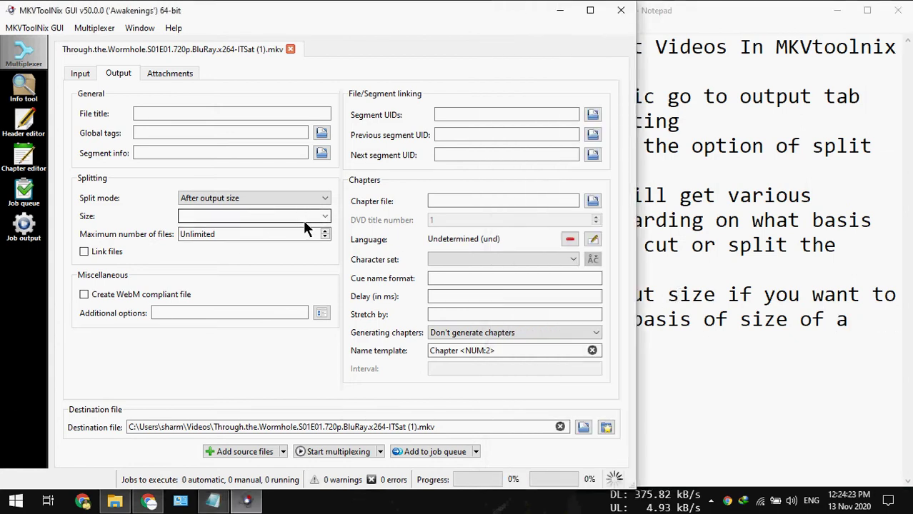
left_click(325, 217)
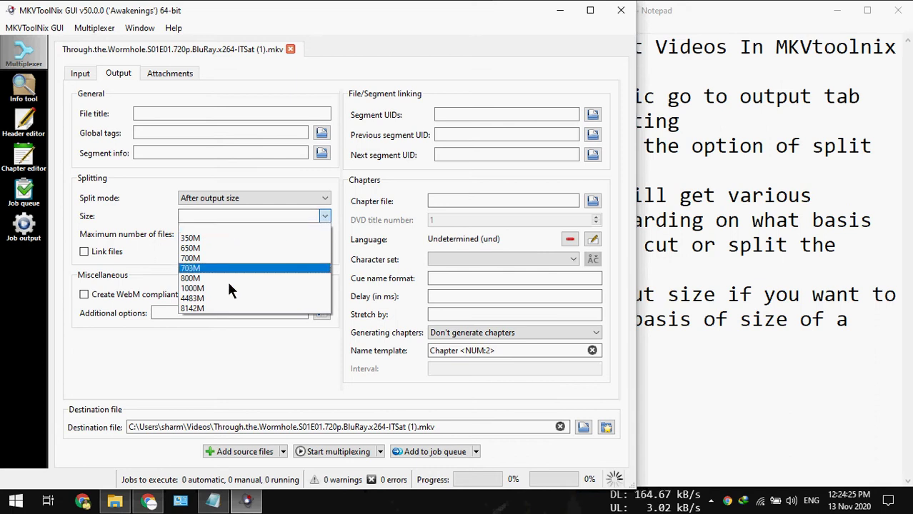
left_click(262, 216)
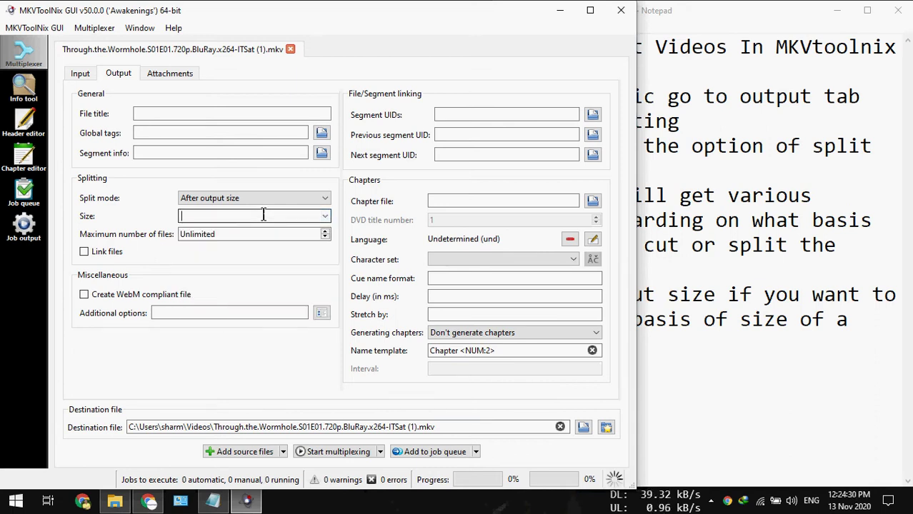
type("1000M")
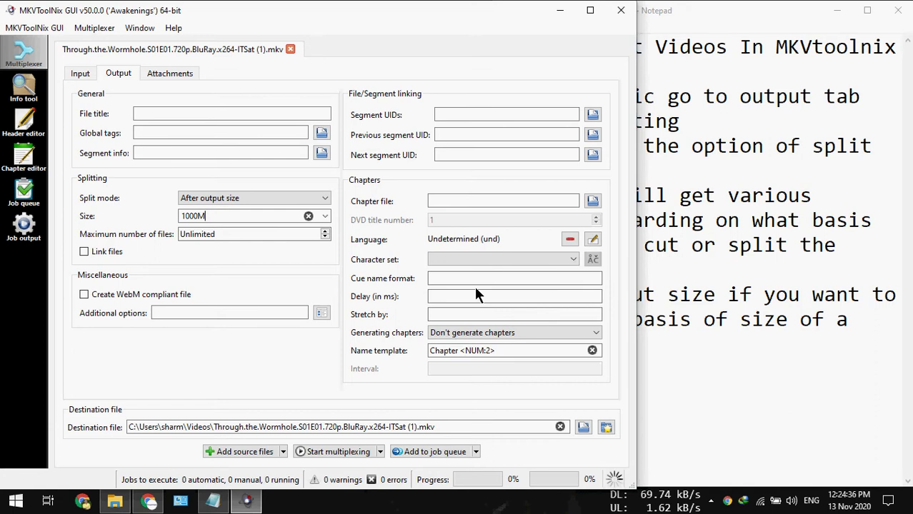
left_click(325, 218)
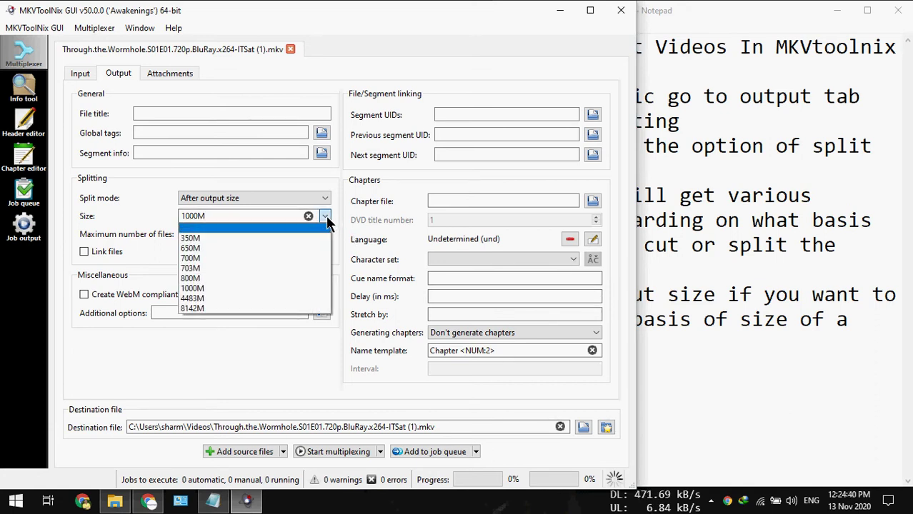
left_click(326, 219)
Switch to Notepad and add the line "select the size from the option and click on start multiplexing."
left_click(639, 367)
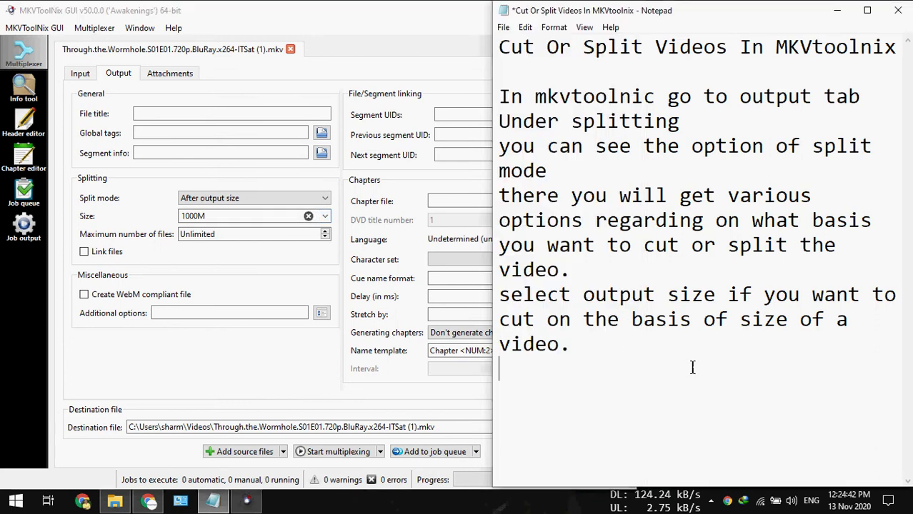
type("select ")
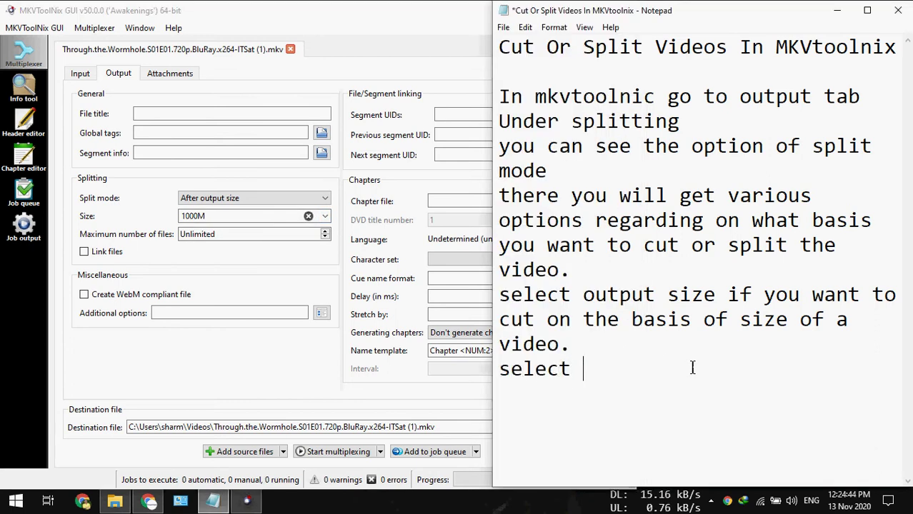
type("the size from")
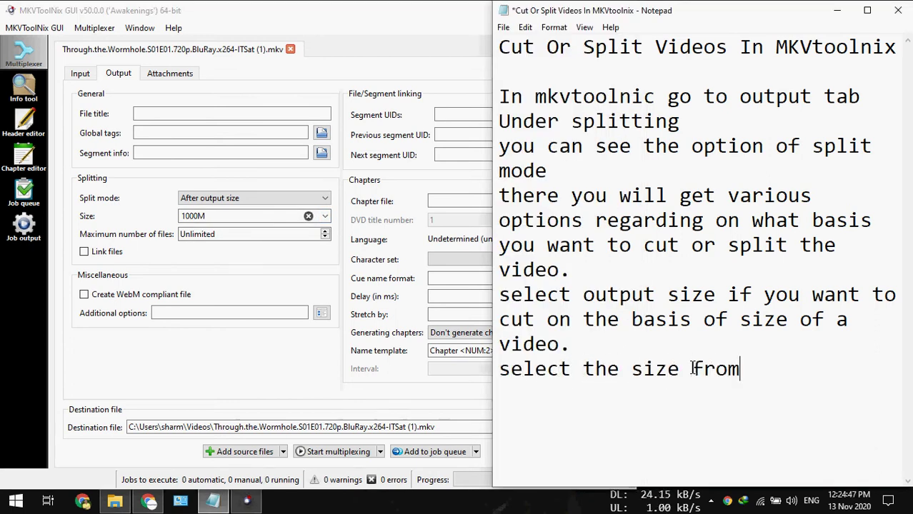
type(" the option a")
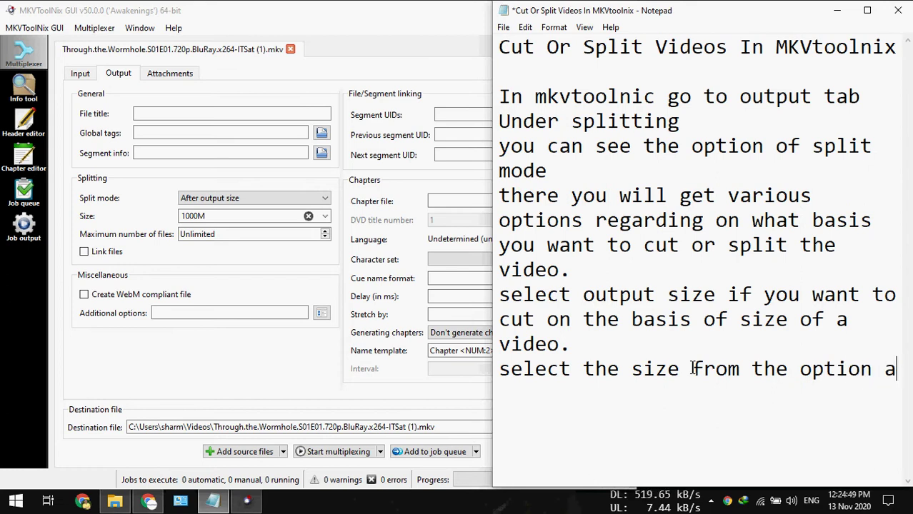
type("nd click on ")
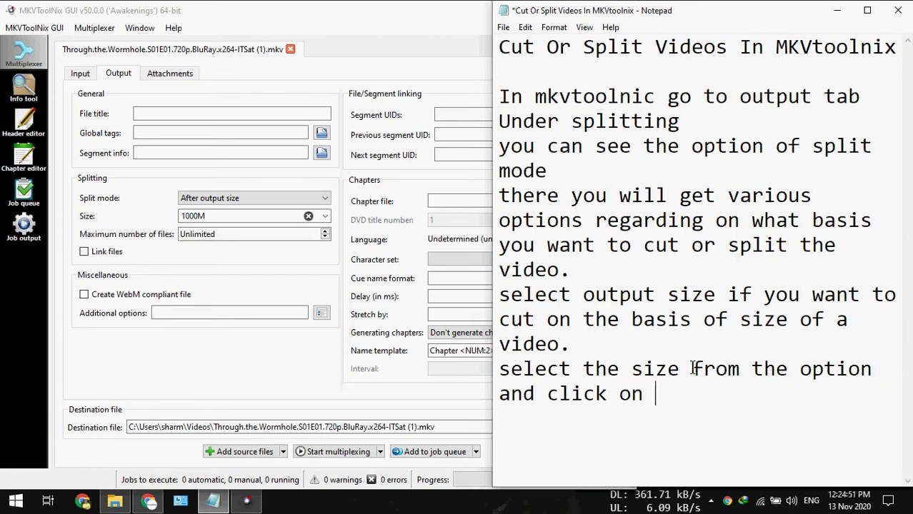
type("start multiplexing.")
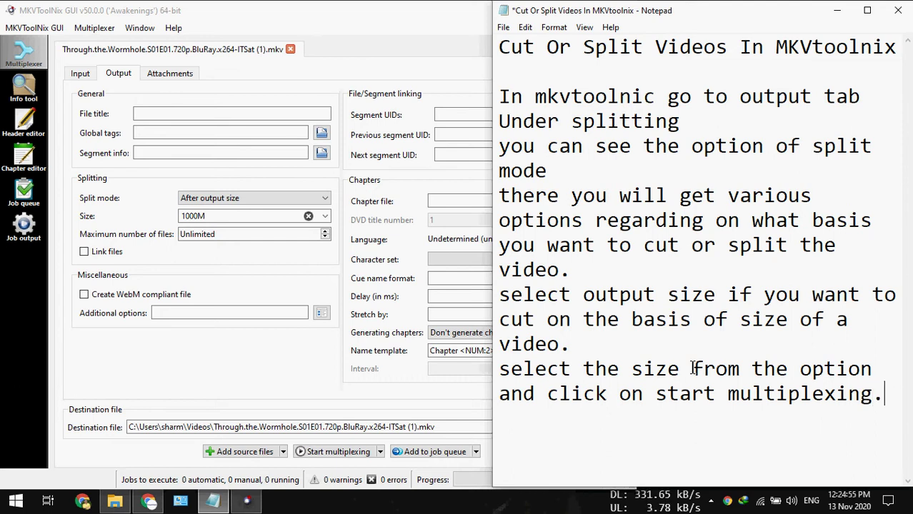
Start multiplexing in MKVToolNix, then check the output MKV in File Explorer's Videos folder with the Name column widened
left_click(338, 448)
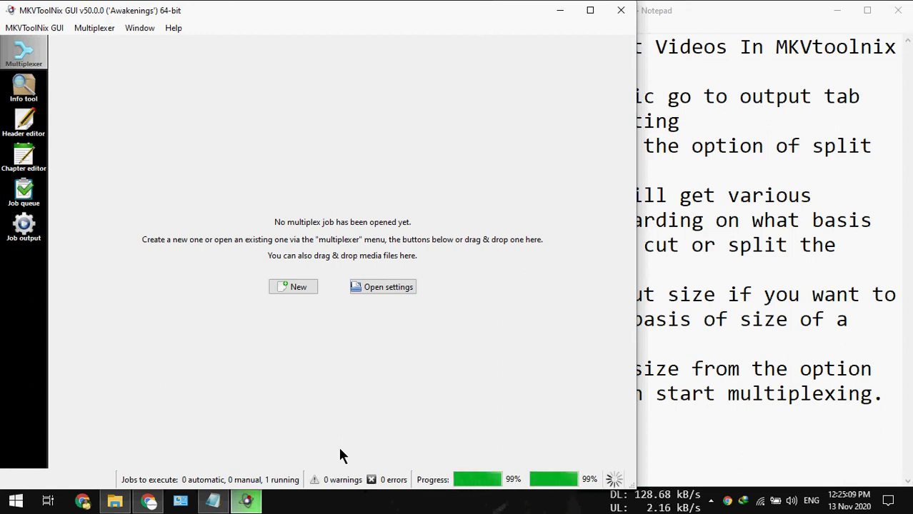
left_click(114, 501)
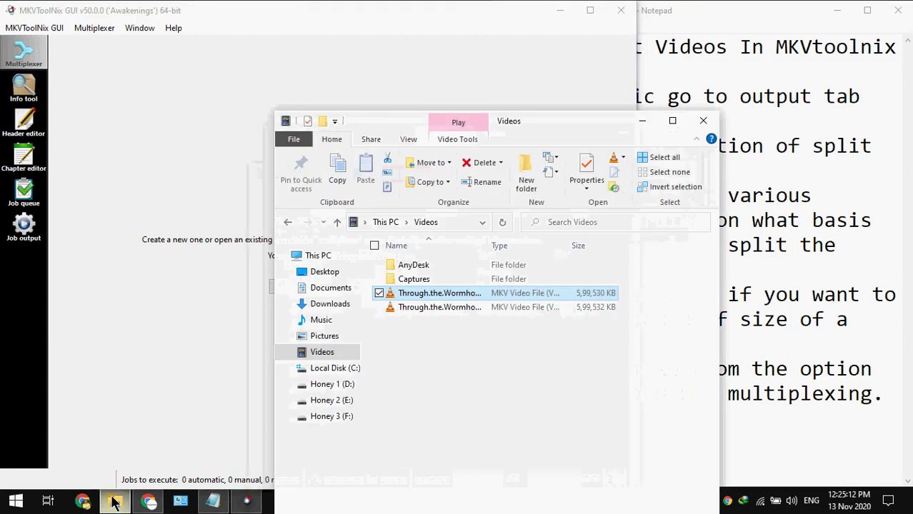
left_click(489, 309)
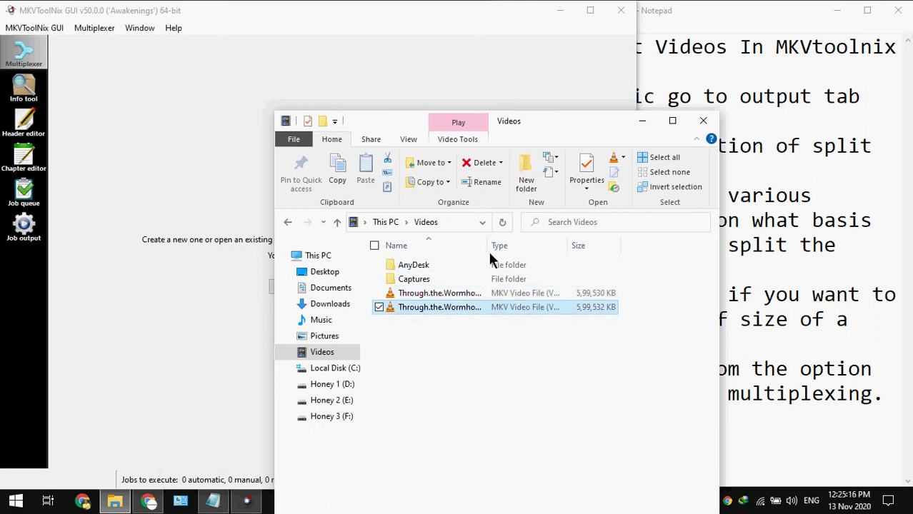
left_click_drag(489, 245, 609, 253)
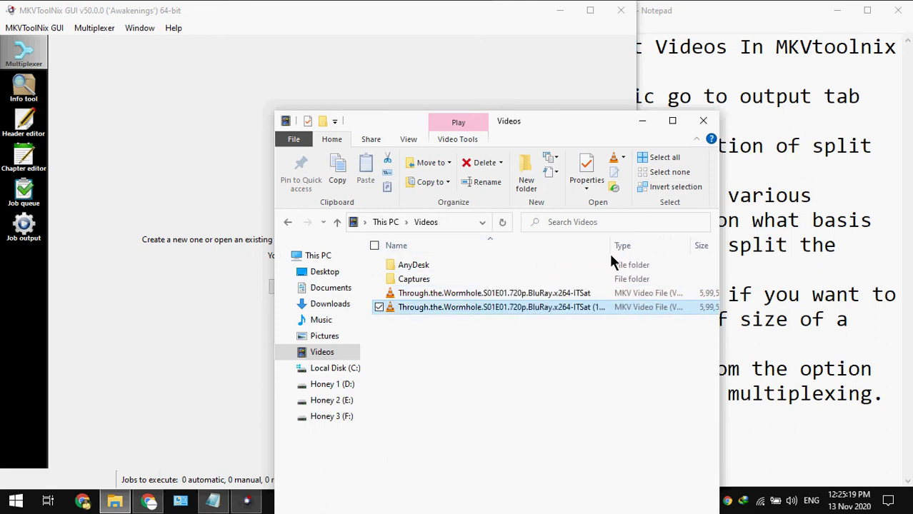
left_click(642, 121)
Load Through.the.Wormhole.S01E01.720p.BluRay.x264-ITSat from the Videos folder into MKVToolNix and show its Output settings
left_click(128, 504)
left_click_drag(386, 294, 168, 207)
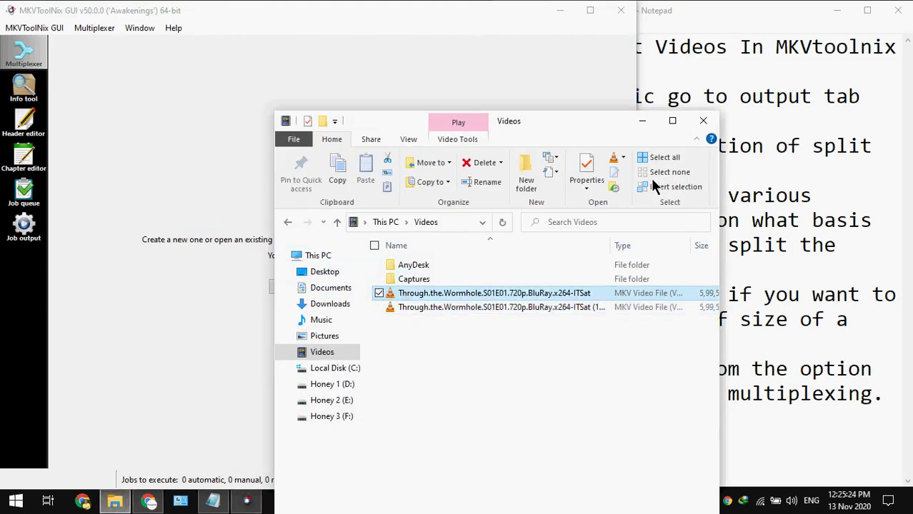
left_click(643, 122)
left_click(107, 76)
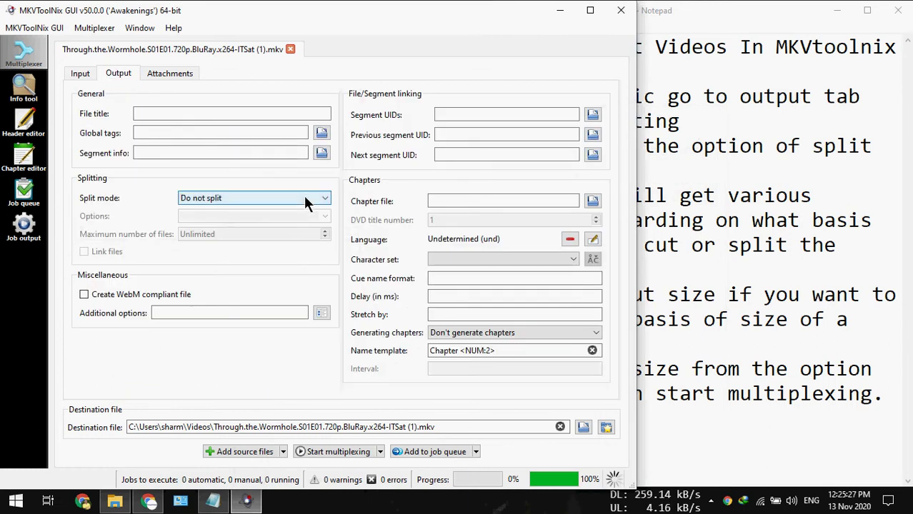
Set the split mode of the newly loaded video to After output duration
left_click(303, 194)
left_click(303, 195)
left_click(727, 434)
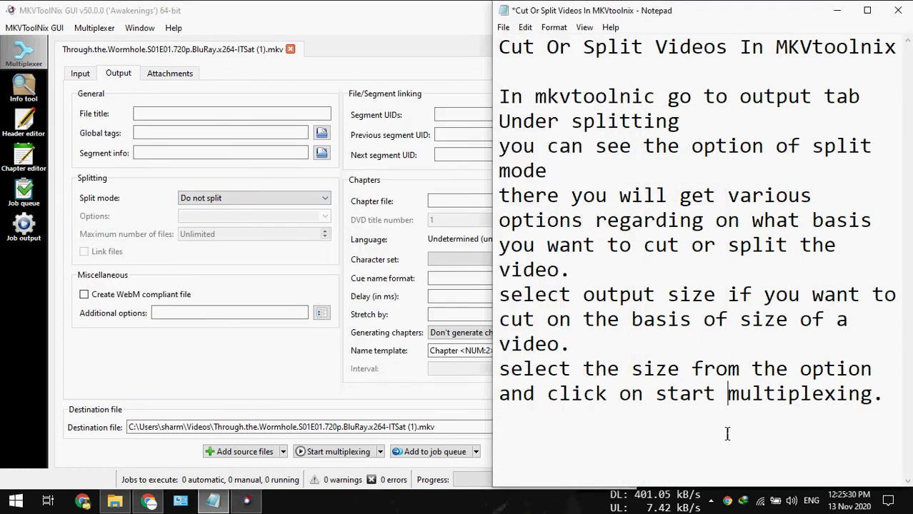
left_click(570, 416)
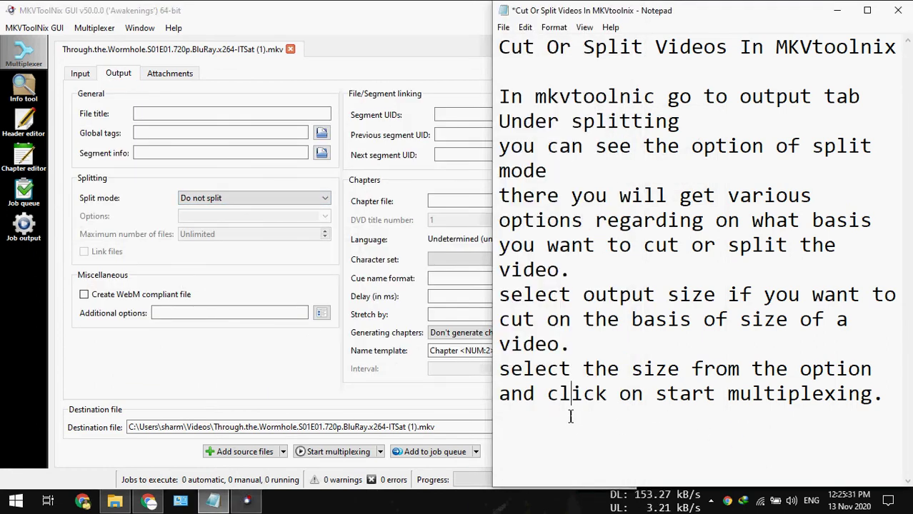
left_click(325, 198)
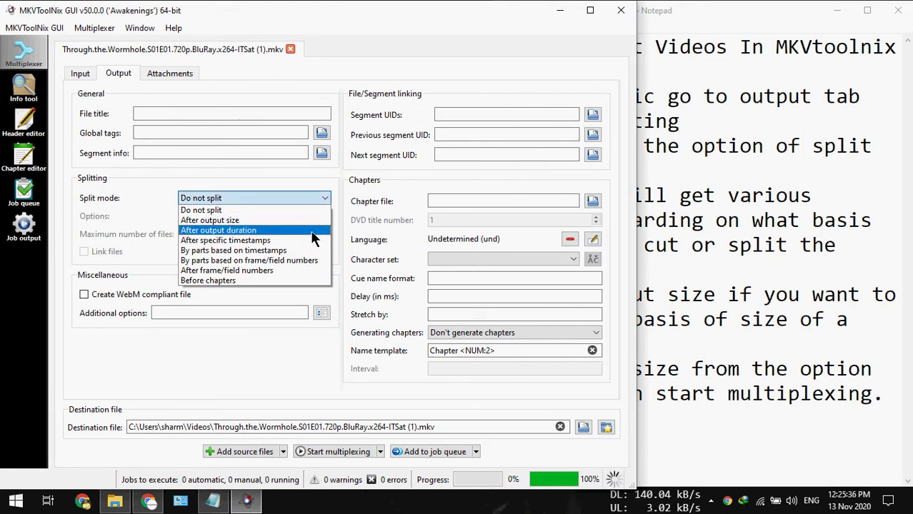
left_click(311, 230)
Switch to Notepad and start a new line reading "select after output duration if you want to cut video on the"
left_click(711, 444)
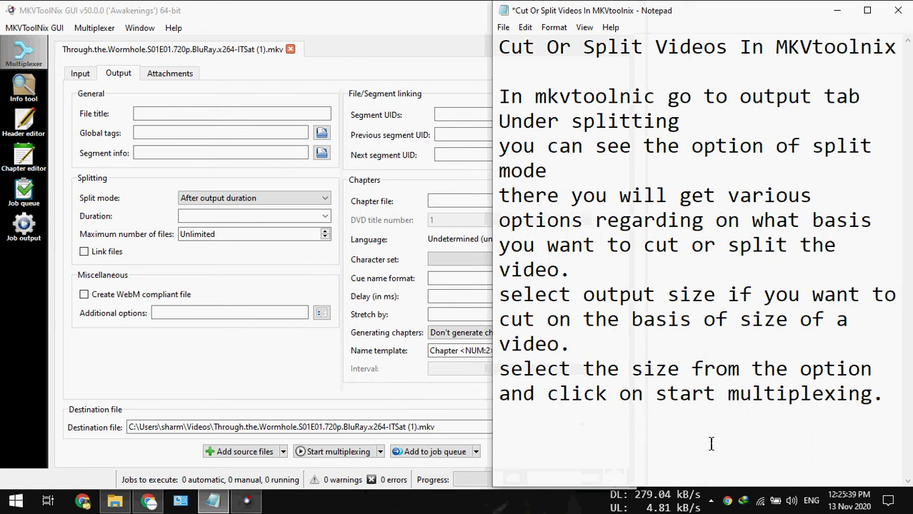
left_click(893, 392)
key("Return")
type("select")
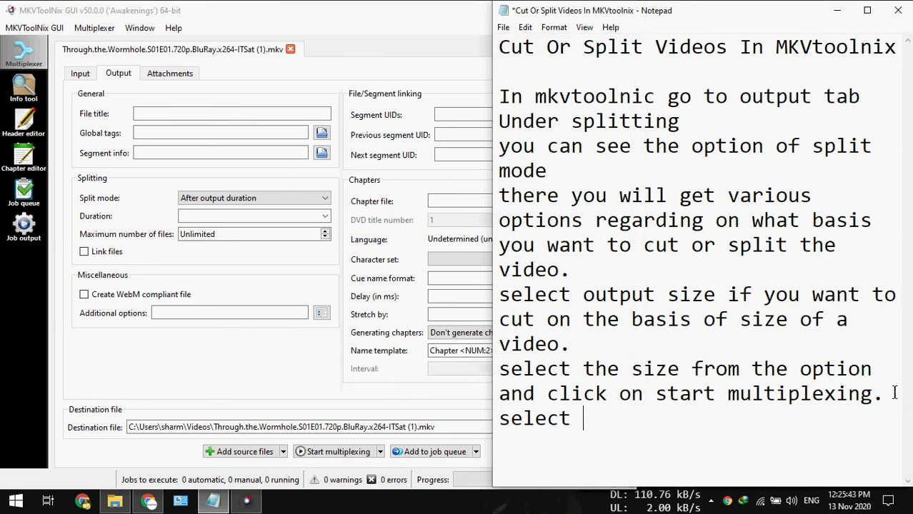
type(" after ou")
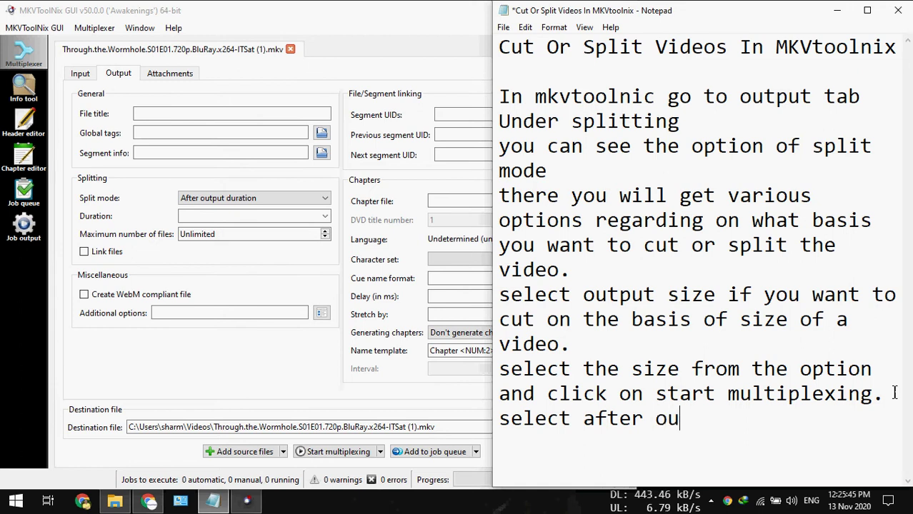
type("tput dur")
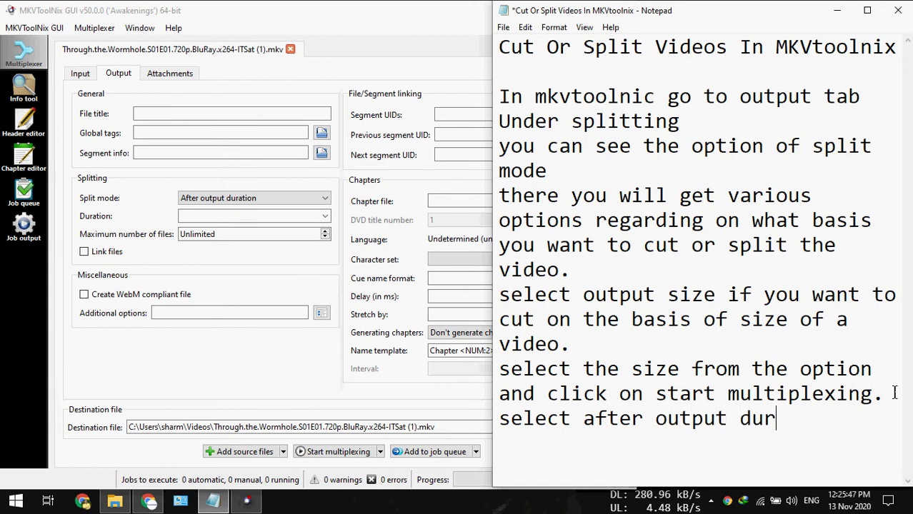
type("ation")
type("f you want to selc")
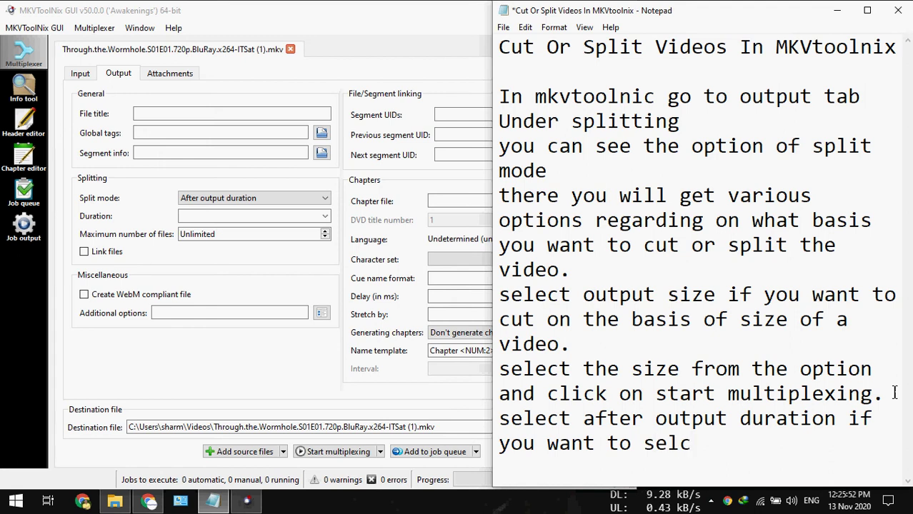
key("BackSpace")
key("BackSpace")
key("BackSpace")
key("BackSpace")
type("cut vide")
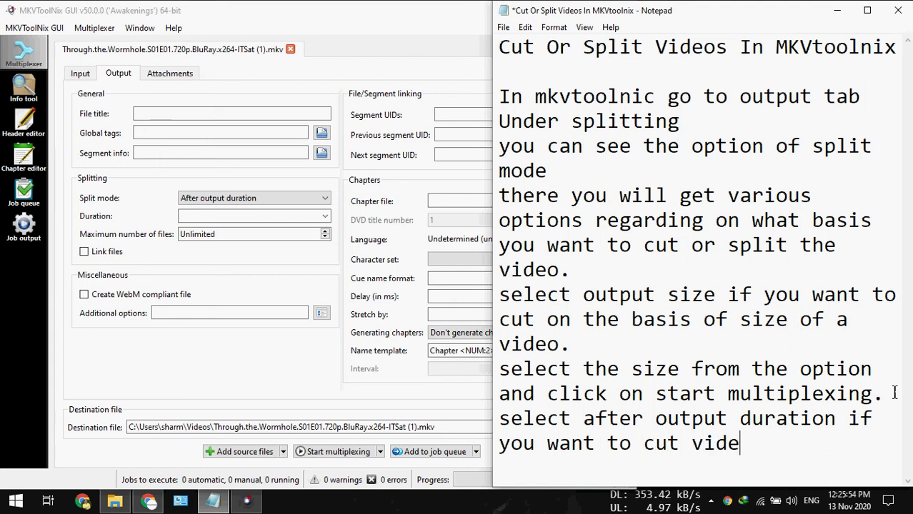
type("o on the")
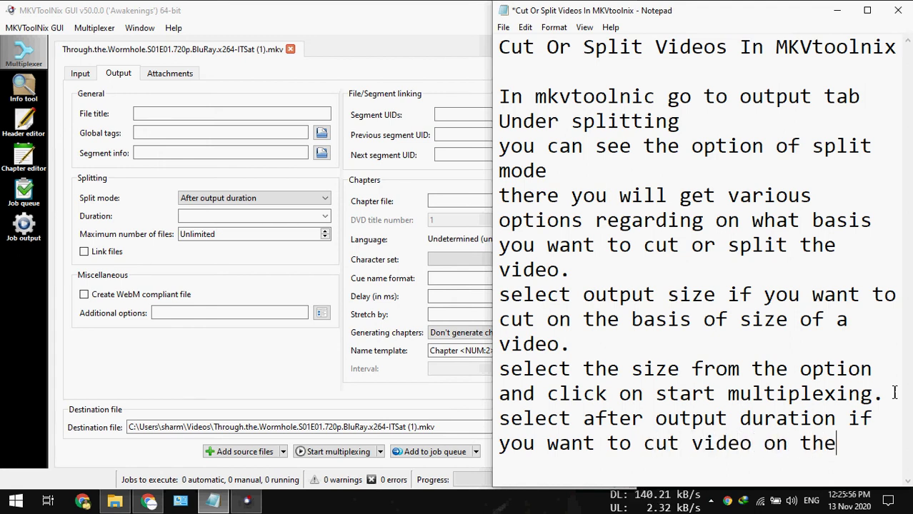
Complete the sentence with "basis of out put duration or timing of a video." and leave a blank line below it
type(" bassis of out")
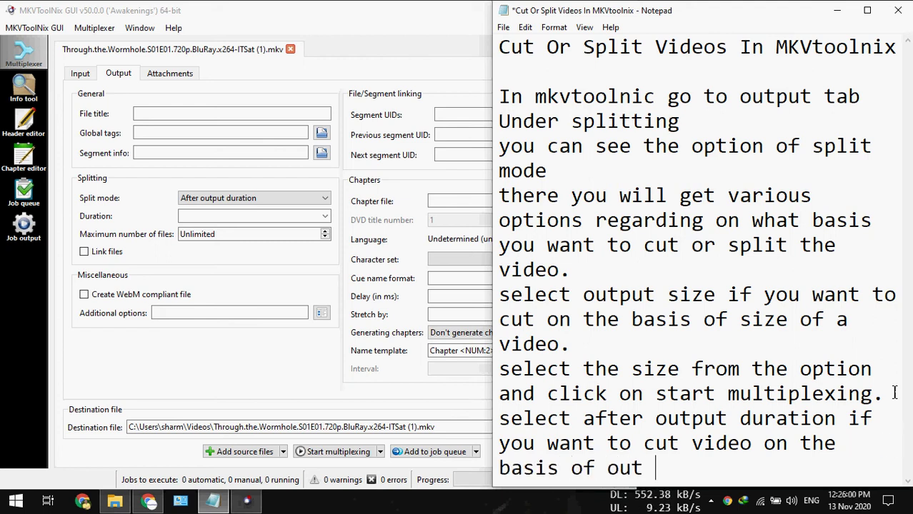
type(" put durati")
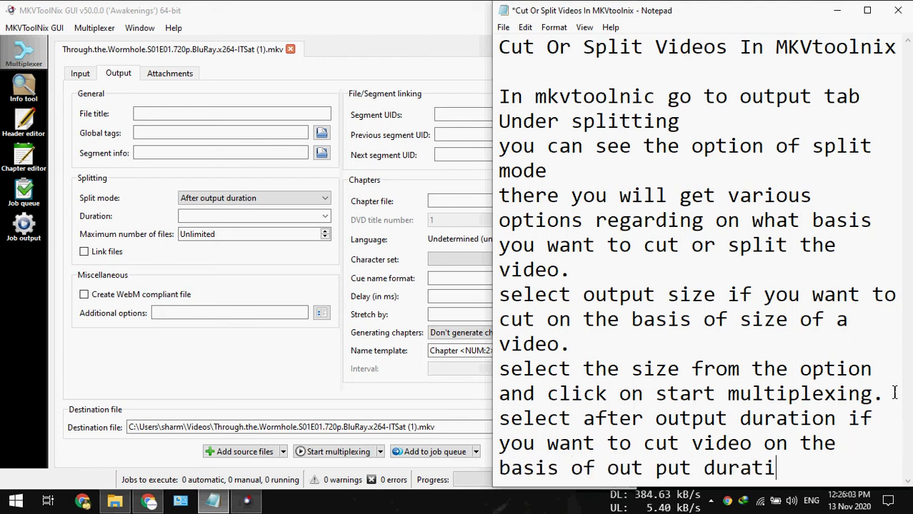
type("on or timeing")
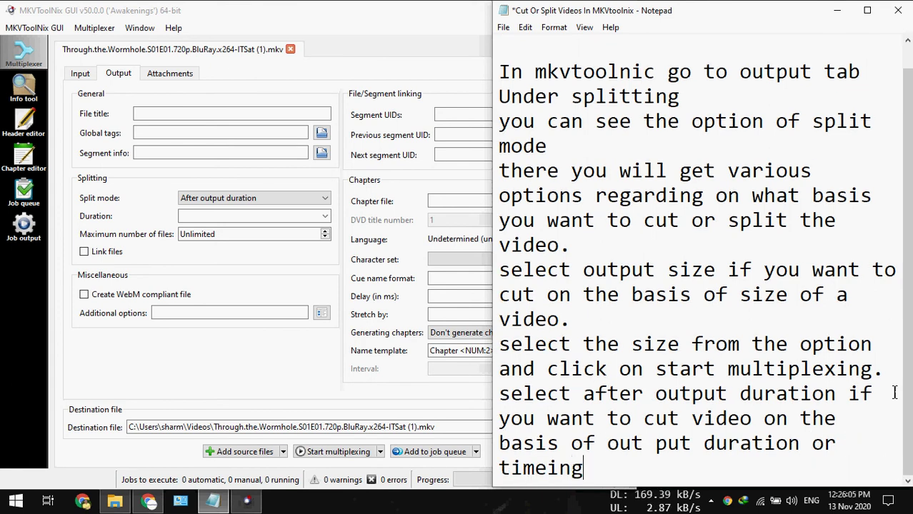
key("BackSpace")
key("BackSpace")
key("BackSpace")
key("BackSpace")
type("ing of a video.")
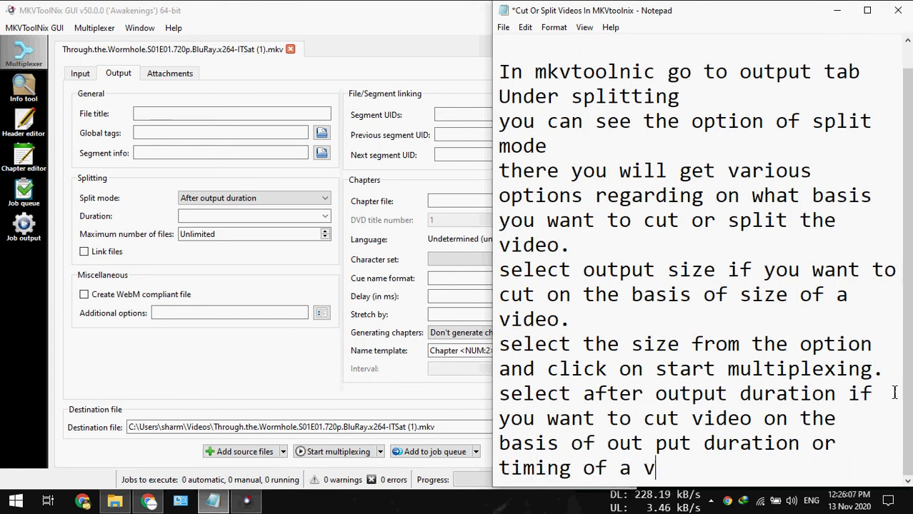
key("Return")
key("Return")
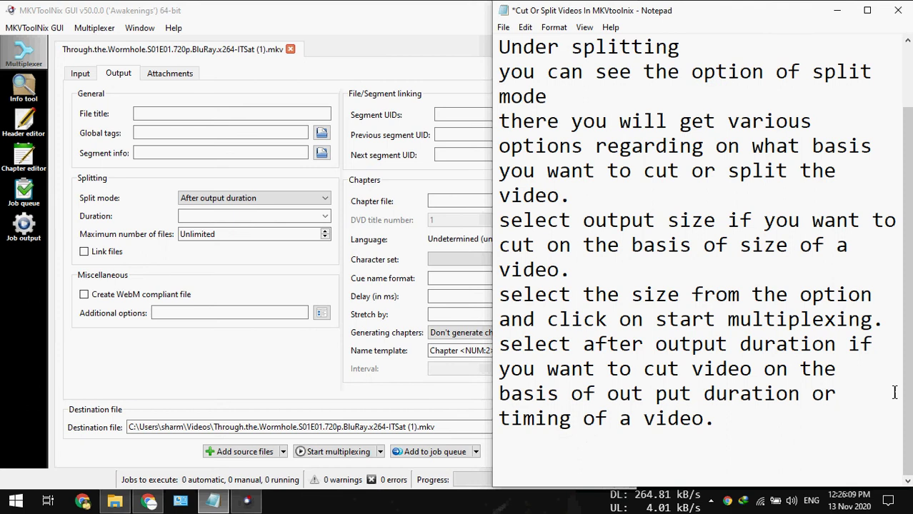
In MKVToolNix, set the split duration to 00:30:00, starting from the preset 01:00:00
left_click(325, 217)
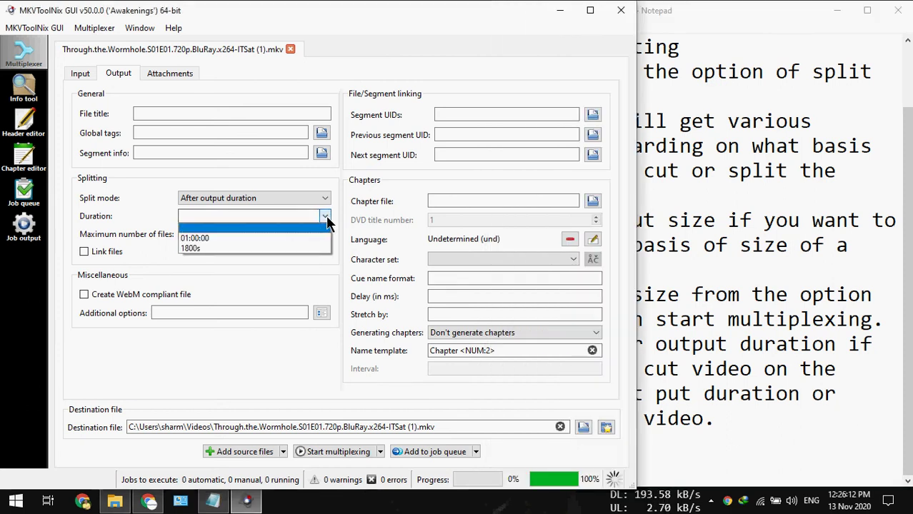
left_click(244, 228)
left_click(325, 216)
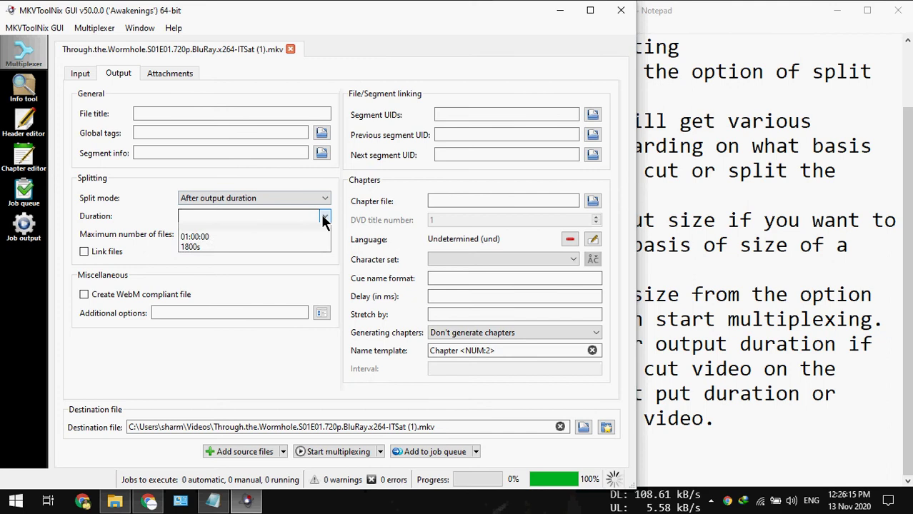
left_click(293, 237)
double_click(203, 216)
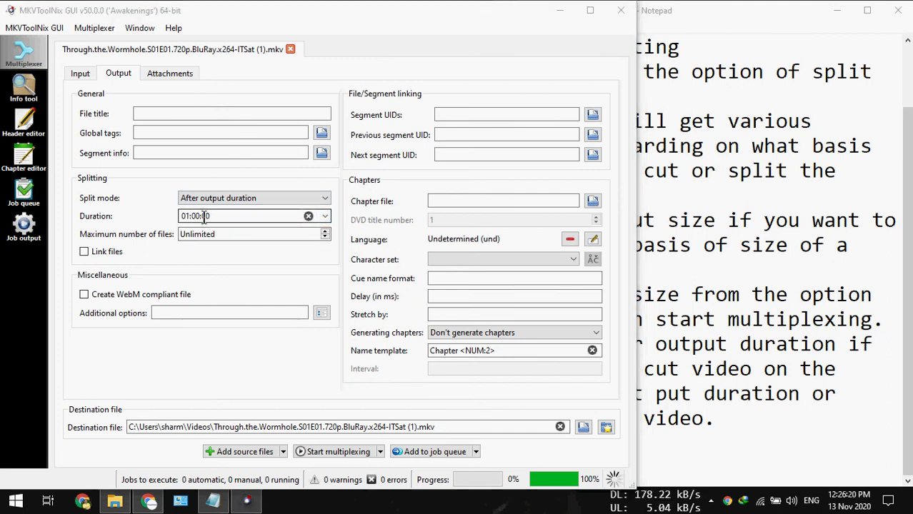
left_click(187, 216)
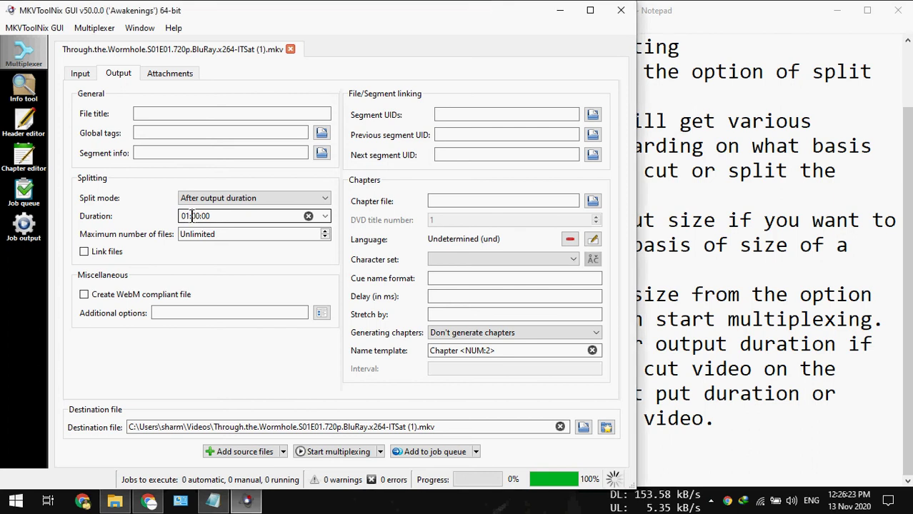
key("BackSpace")
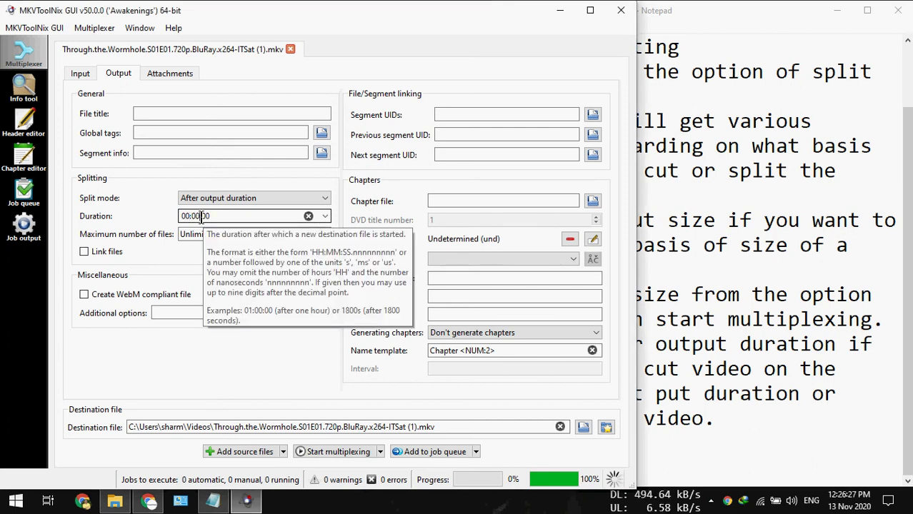
key("BackSpace")
key("BackSpace")
key("BackSpace")
type("0:3")
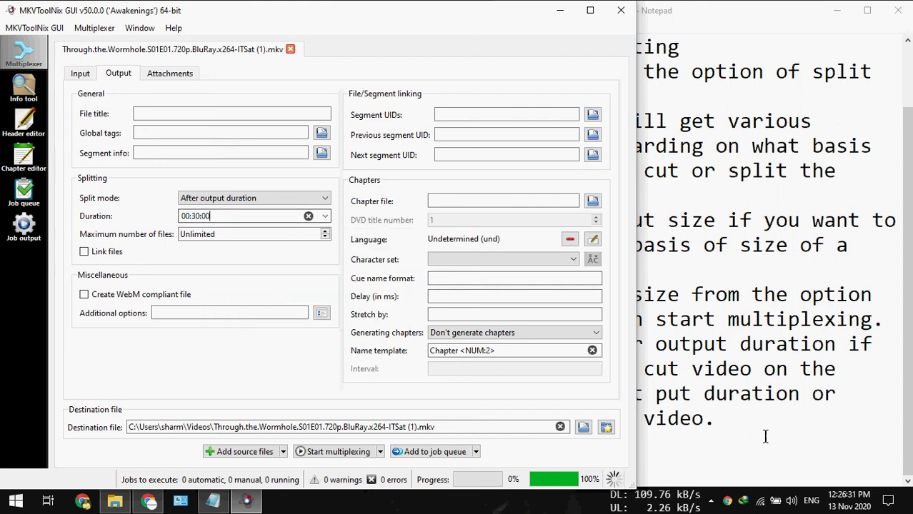
Switch to Notepad and add the line "select the time given or choose custom time." at the end of the notes
left_click(758, 458)
type("se")
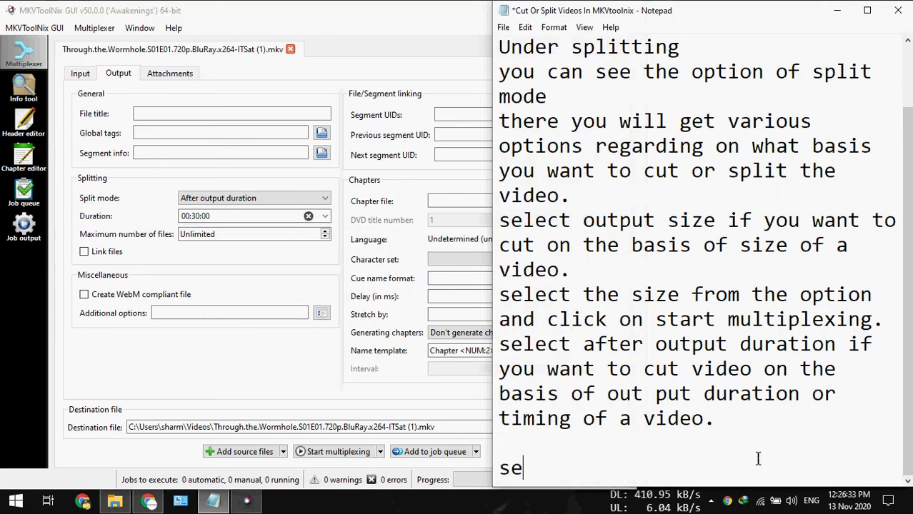
type("lect the tim")
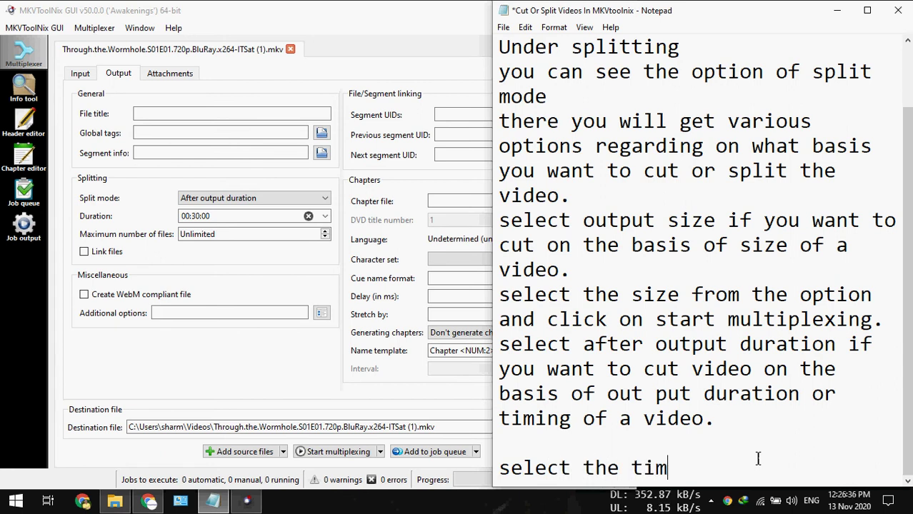
type("e given")
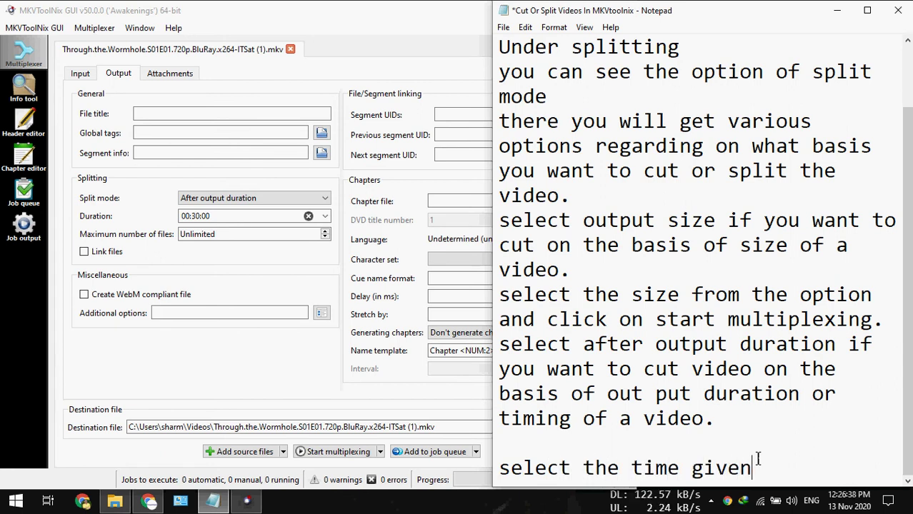
type(" or cho")
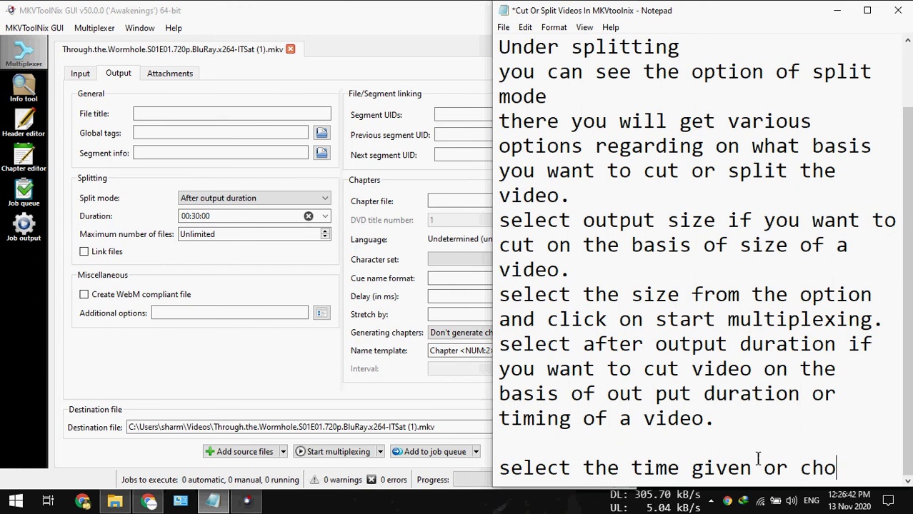
type("ose custom time")
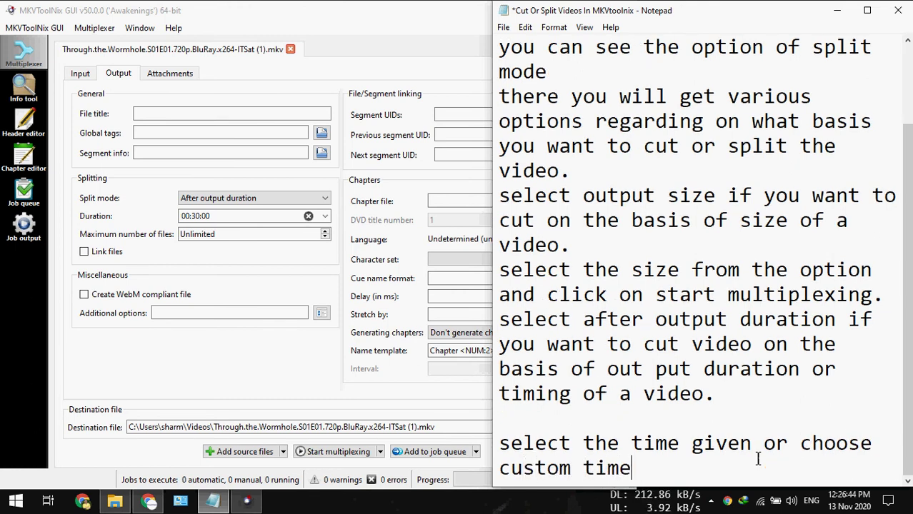
type(".")
key("Return")
key("Return")
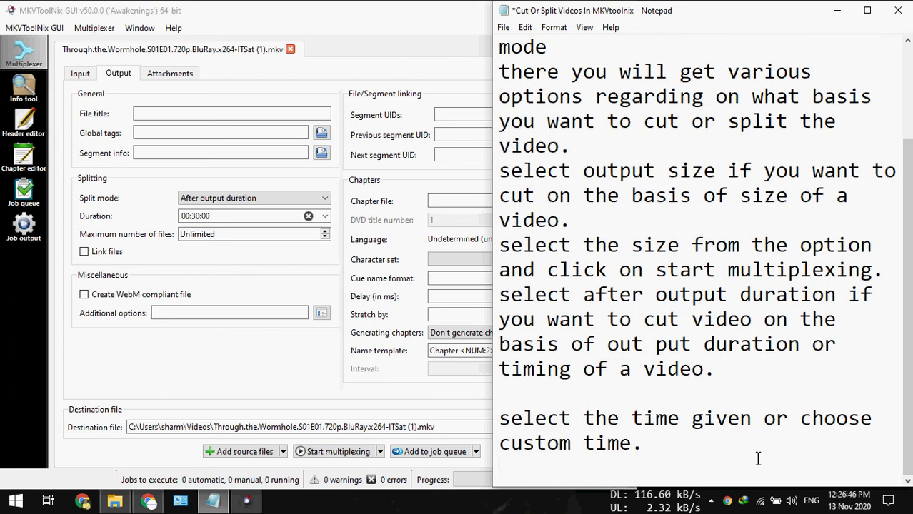
scroll(758, 458, "down", 2)
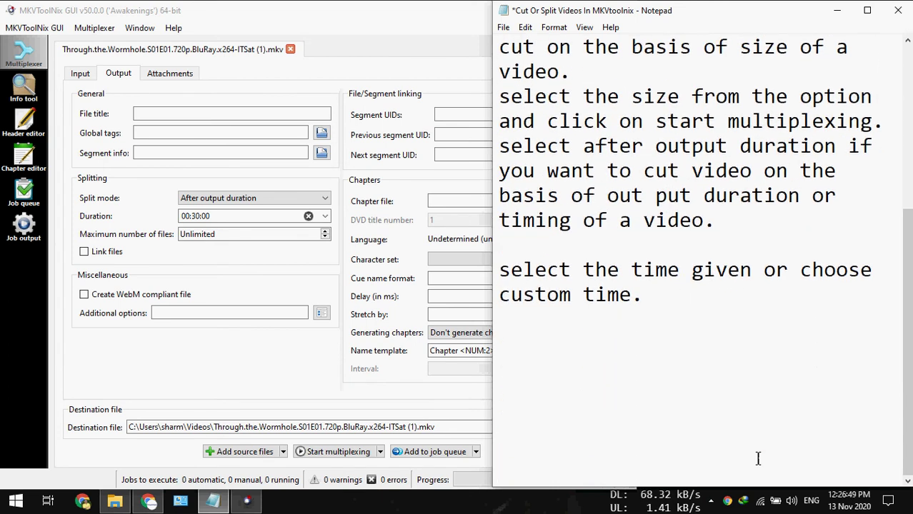
Start multiplexing in MKVToolNix, then show the Videos folder in File Explorer with the Name column widened to reveal the full file names
left_click(338, 451)
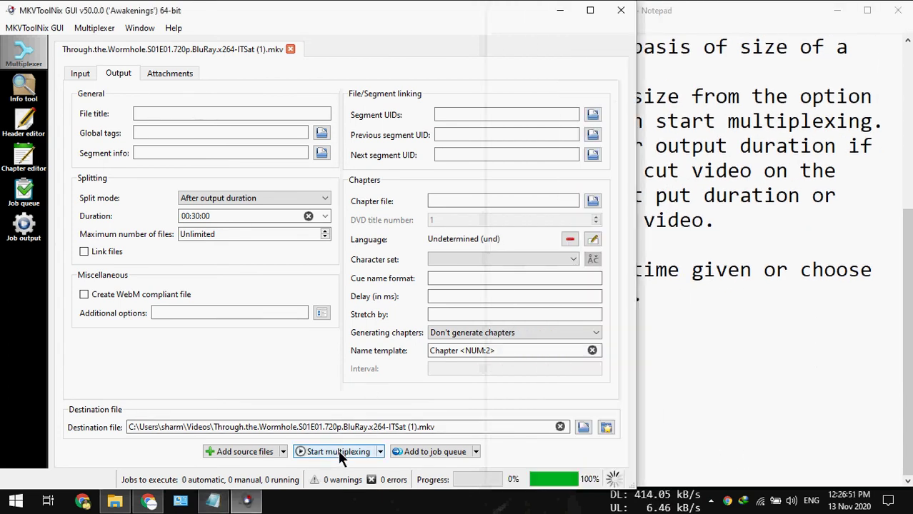
left_click(395, 283)
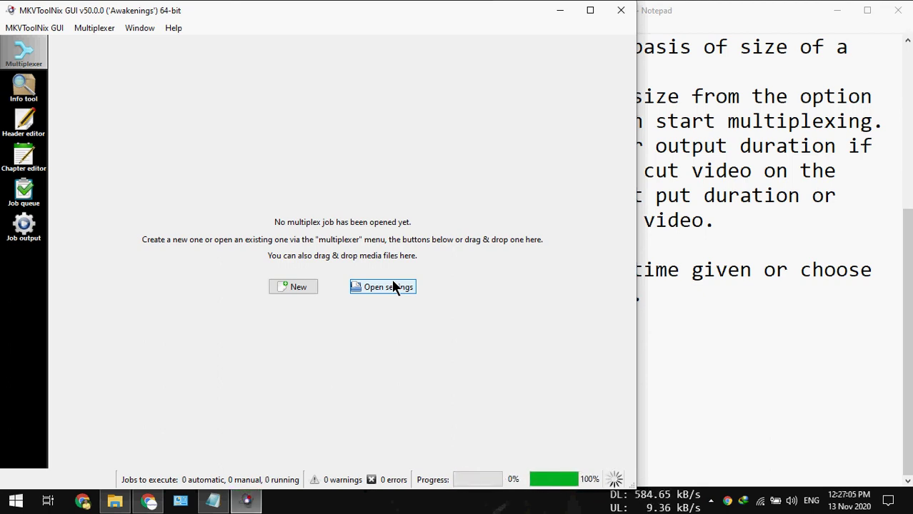
left_click(108, 503)
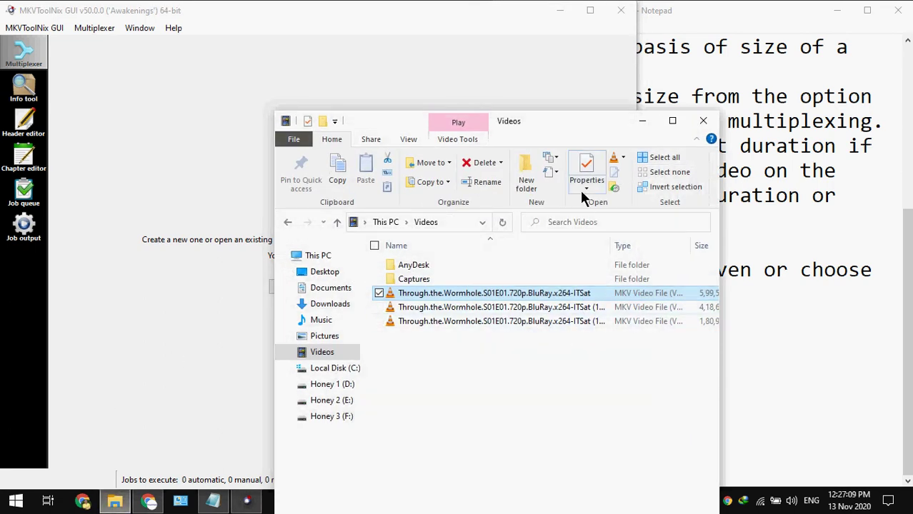
left_click_drag(608, 245, 665, 245)
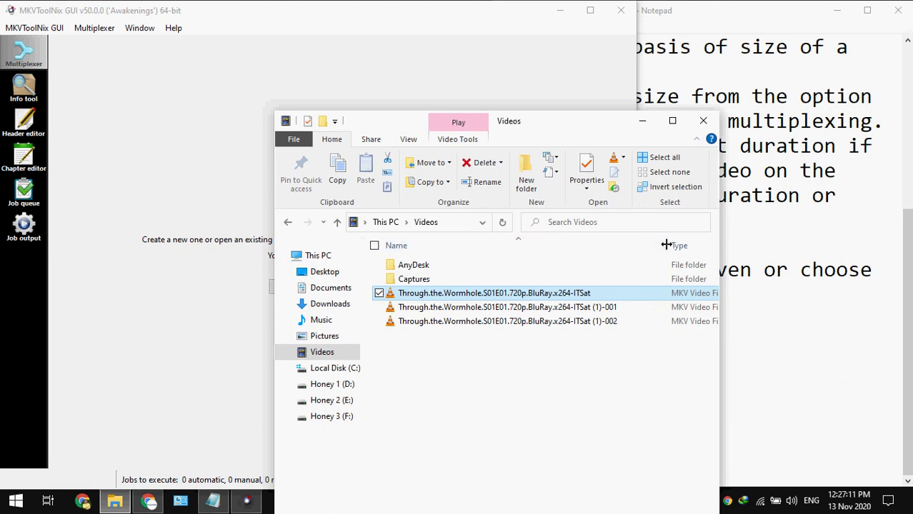
Check the sizes of the split files ending in (1)-001 and (1)-002, and play (1)-001 in VLC near its end to verify its length
left_click(551, 313)
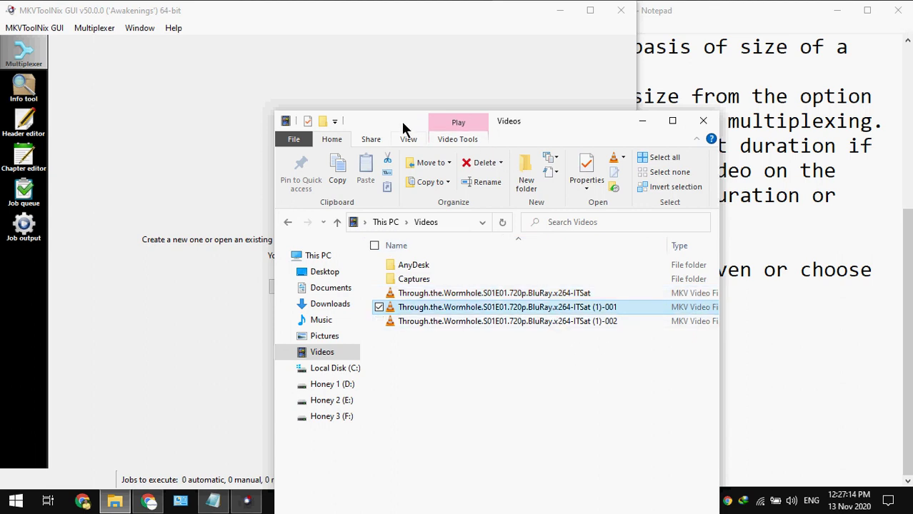
left_click_drag(404, 127, 299, 36)
left_click(396, 214)
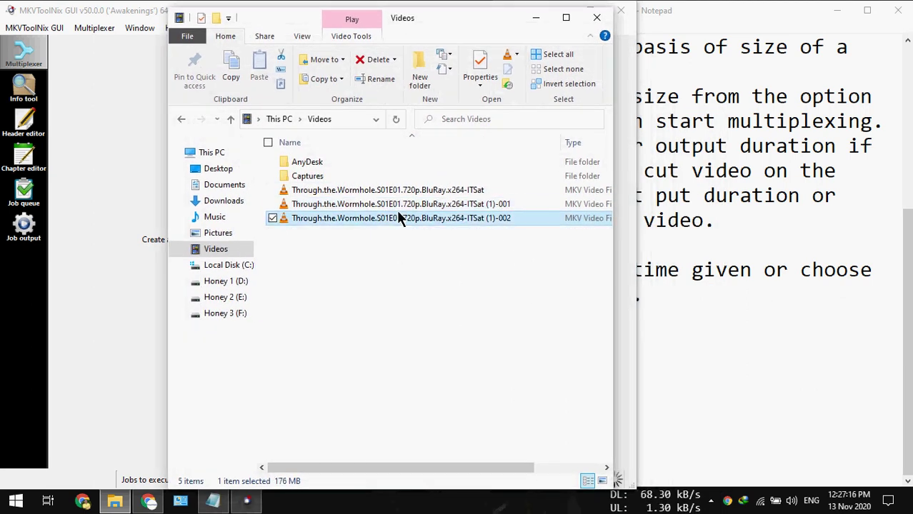
left_click(392, 208)
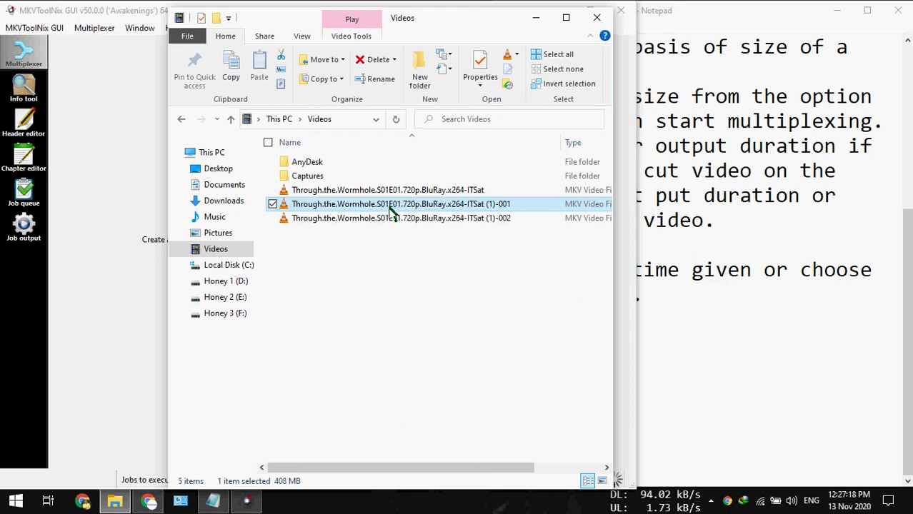
double_click(390, 205)
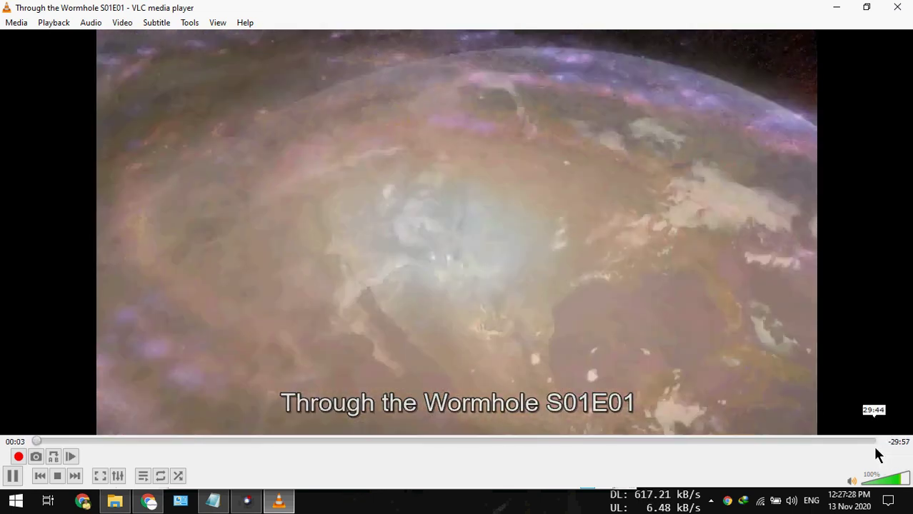
left_click(869, 442)
left_click(897, 7)
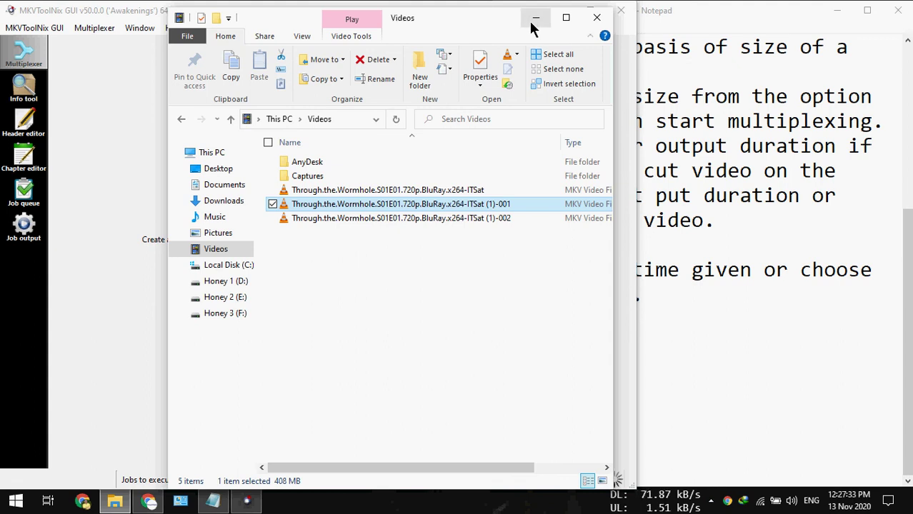
left_click(532, 23)
Return to Notepad and add the closing line "Thankx....." a few blank lines below the notes
left_click(723, 320)
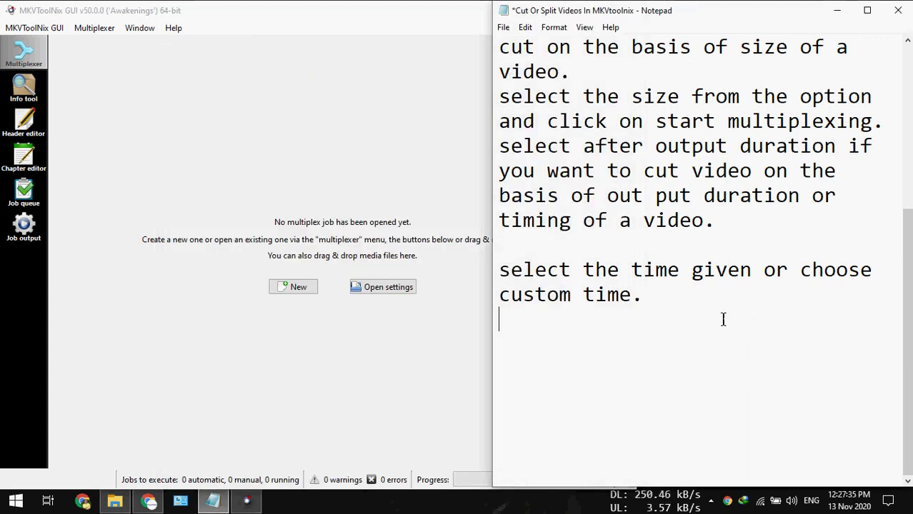
key("Return")
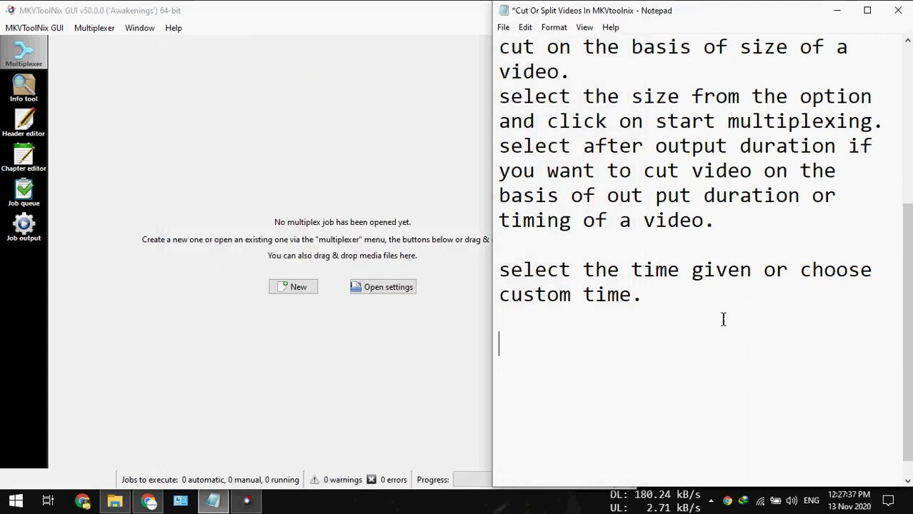
key("Return")
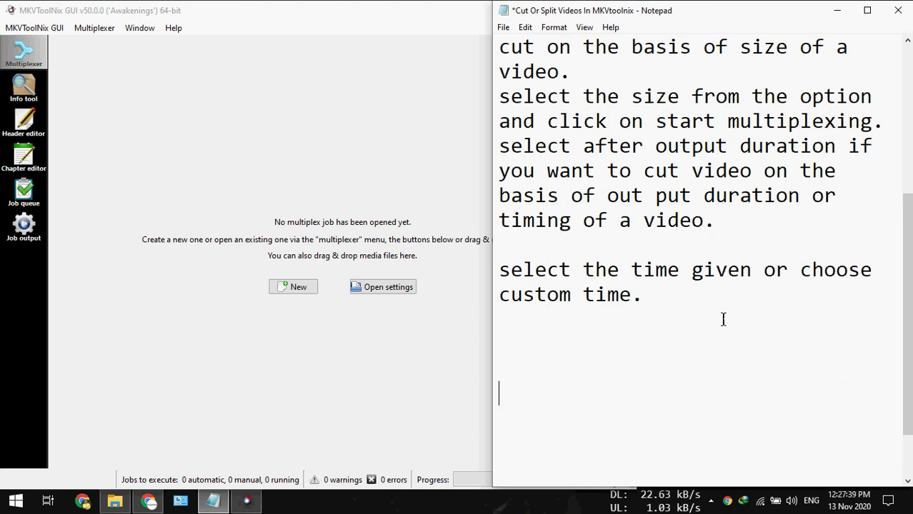
type("Thankx...")
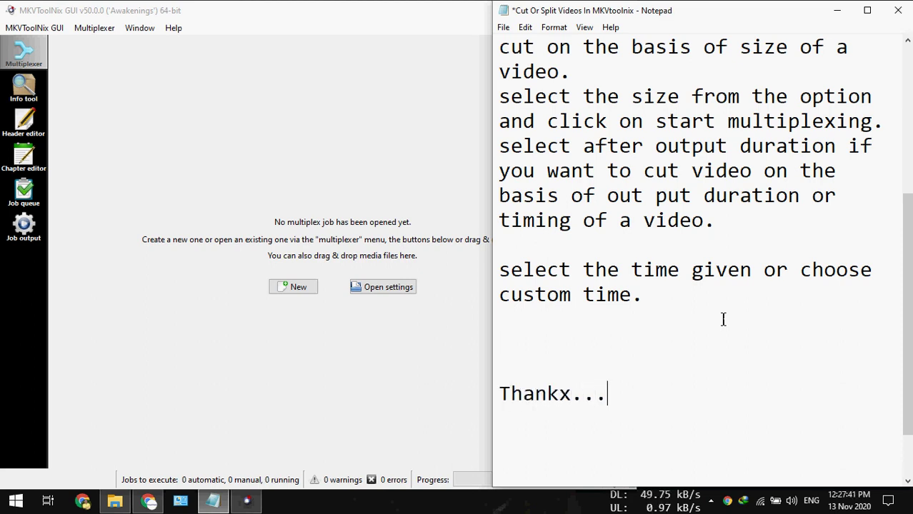
type("..")
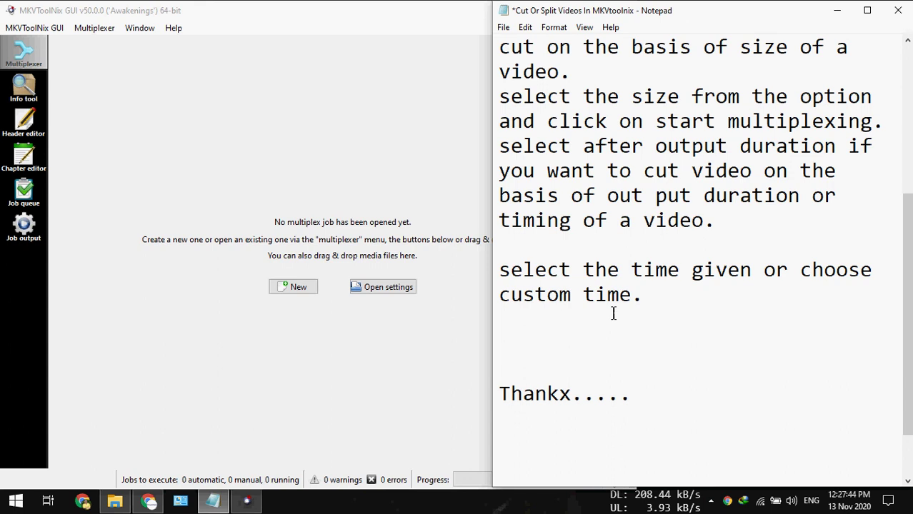